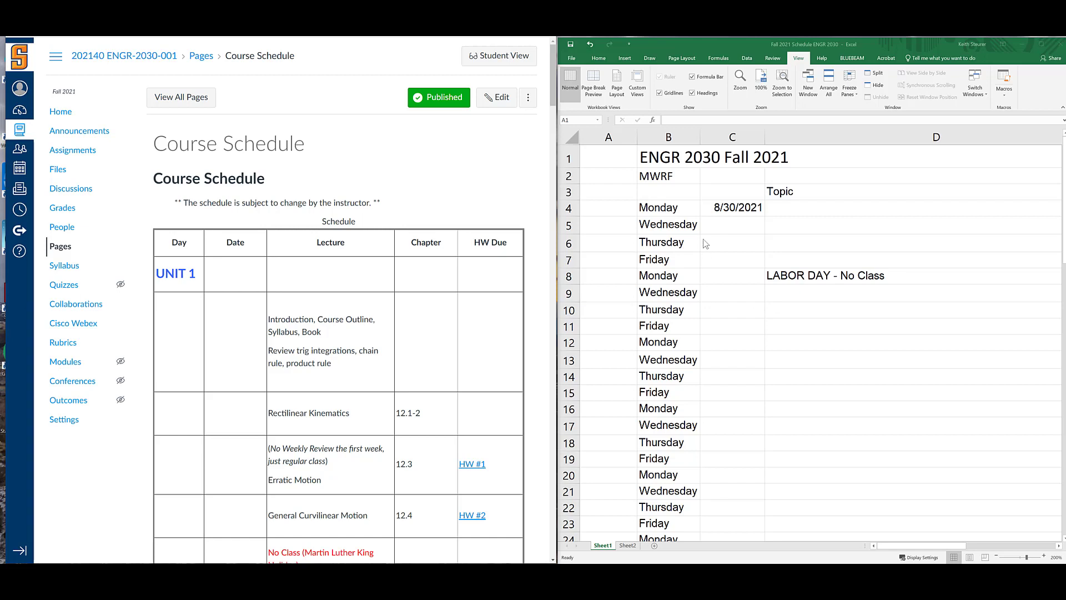
# Review the Fall 2021 schedule sheet's class weekdays and its no-class entries from Labor Day through Thanksgiving break
pyautogui.click(668, 209)
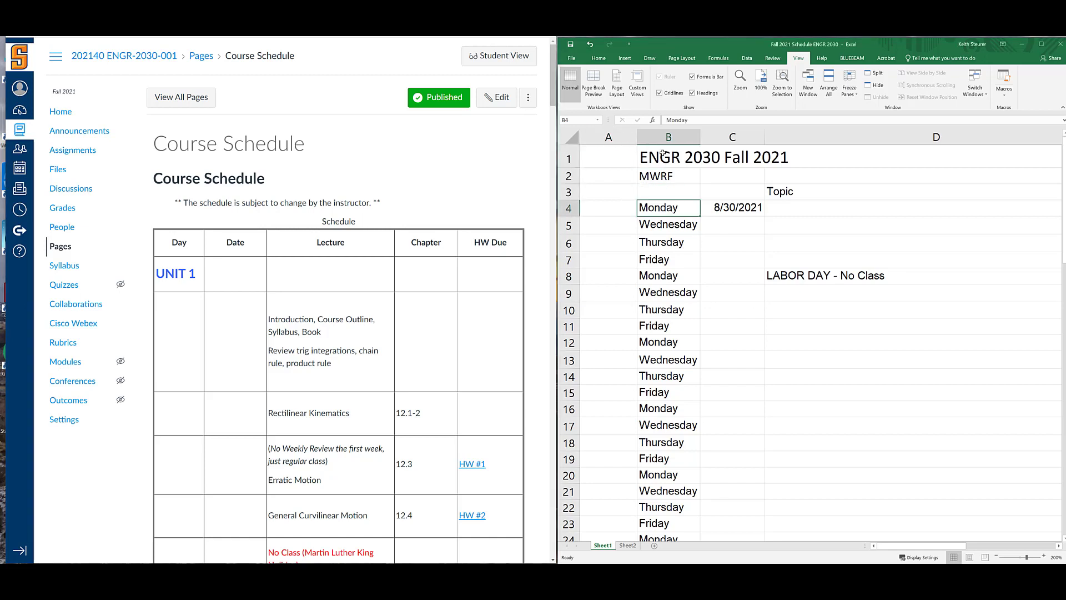
pyautogui.click(663, 179)
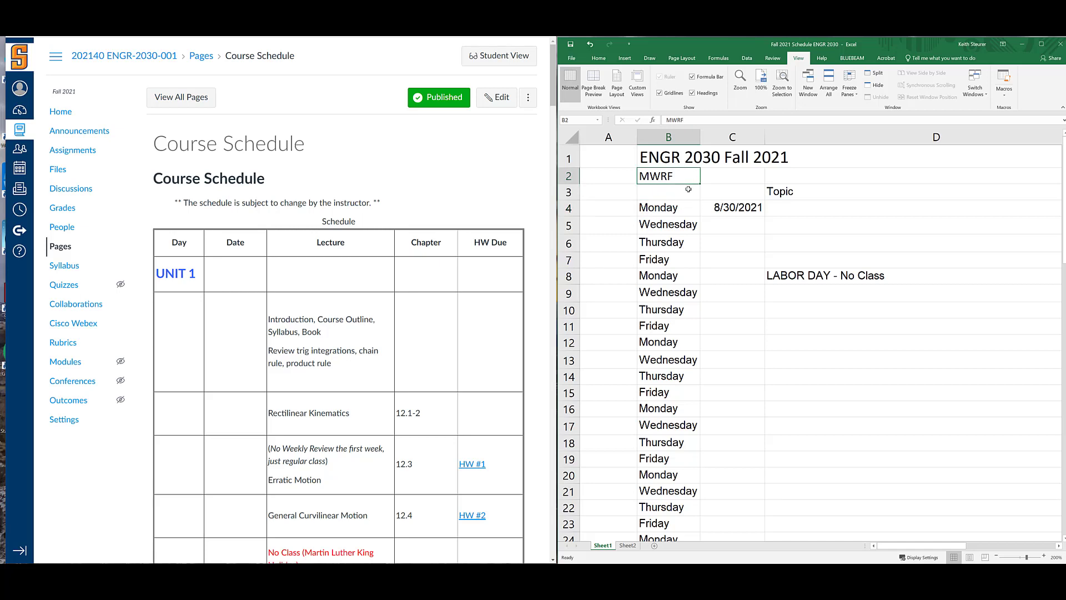
pyautogui.click(682, 207)
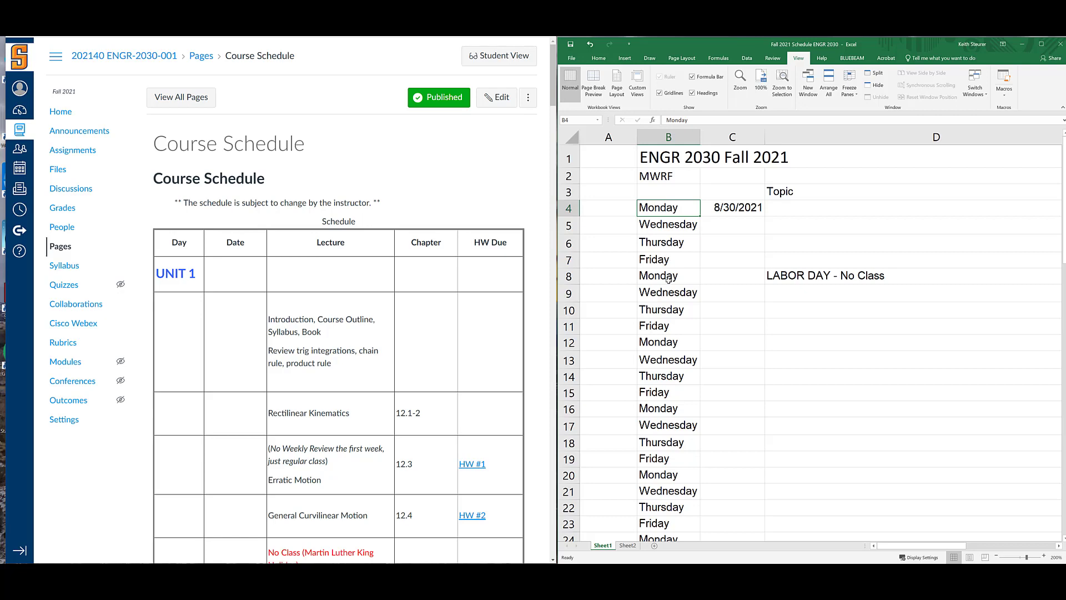
pyautogui.scroll(-12, 668, 280)
pyautogui.scroll(-3, 669, 280)
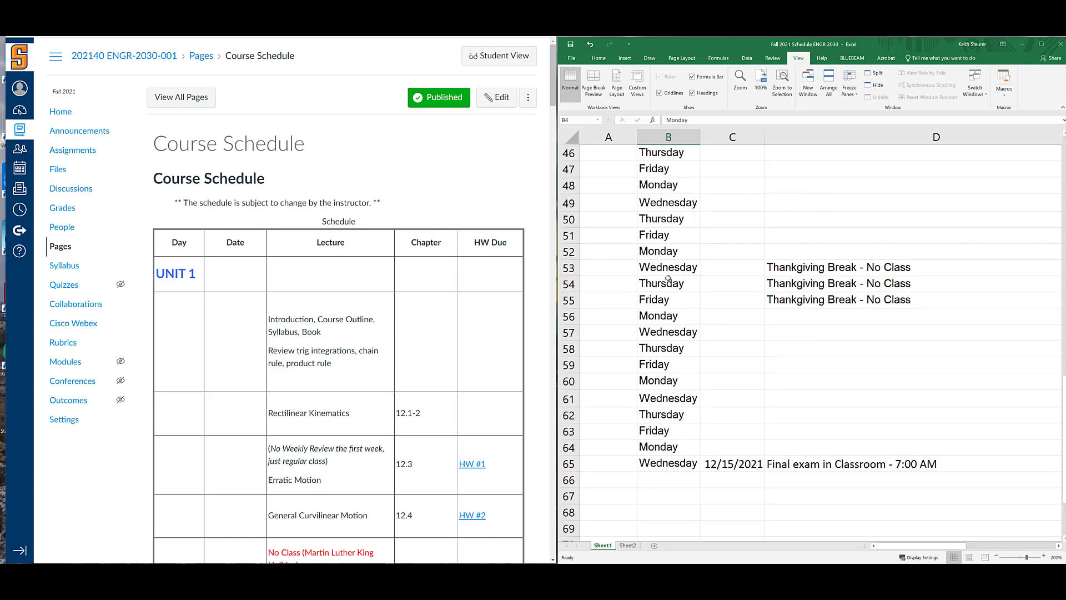
pyautogui.scroll(14, 677, 309)
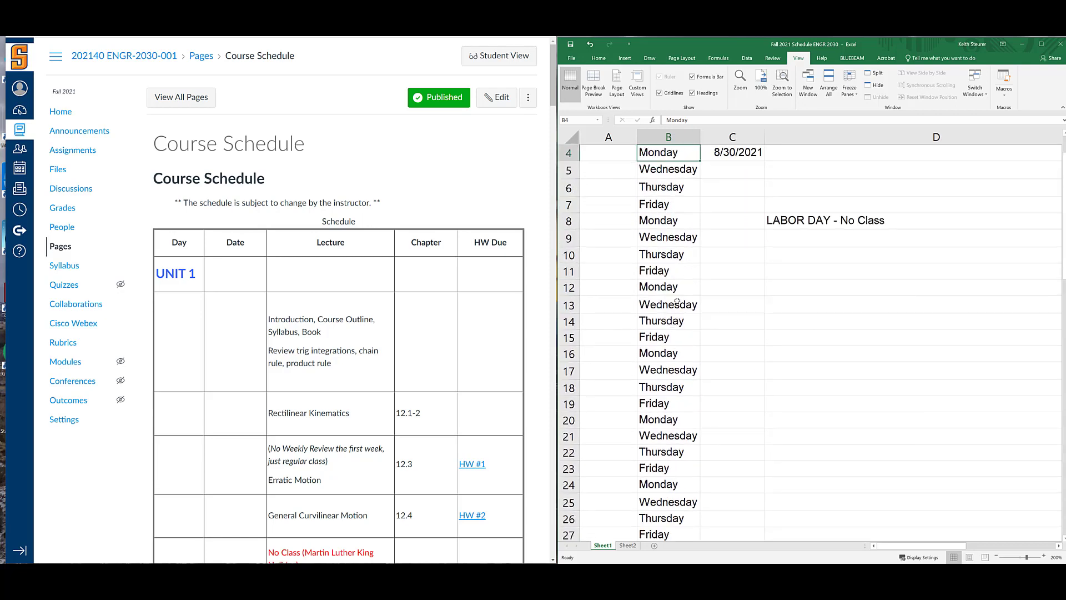
pyautogui.scroll(1, 677, 302)
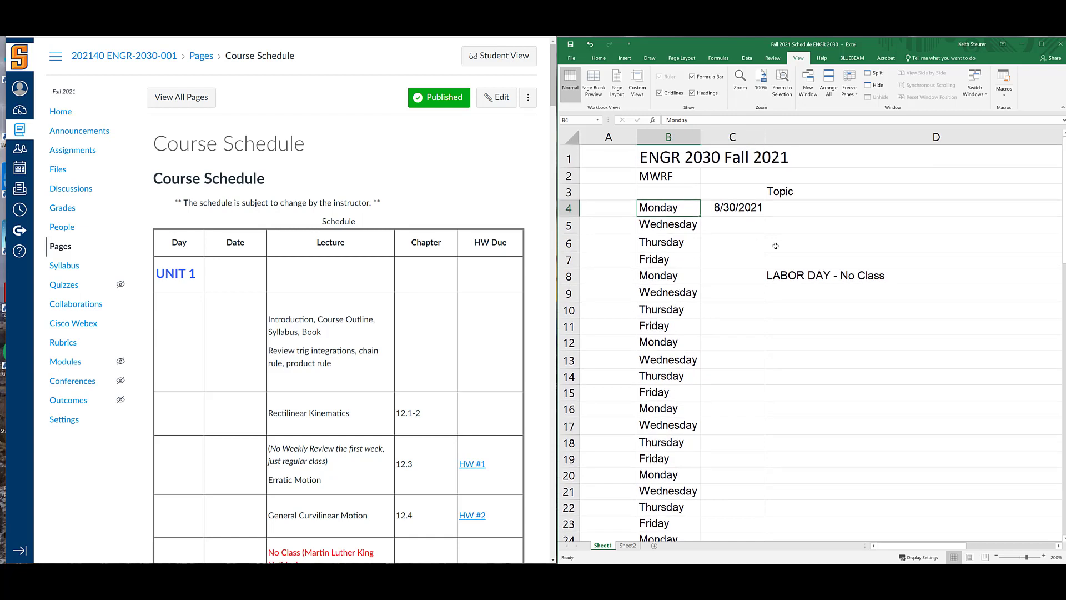
pyautogui.click(812, 277)
pyautogui.scroll(-7, 812, 276)
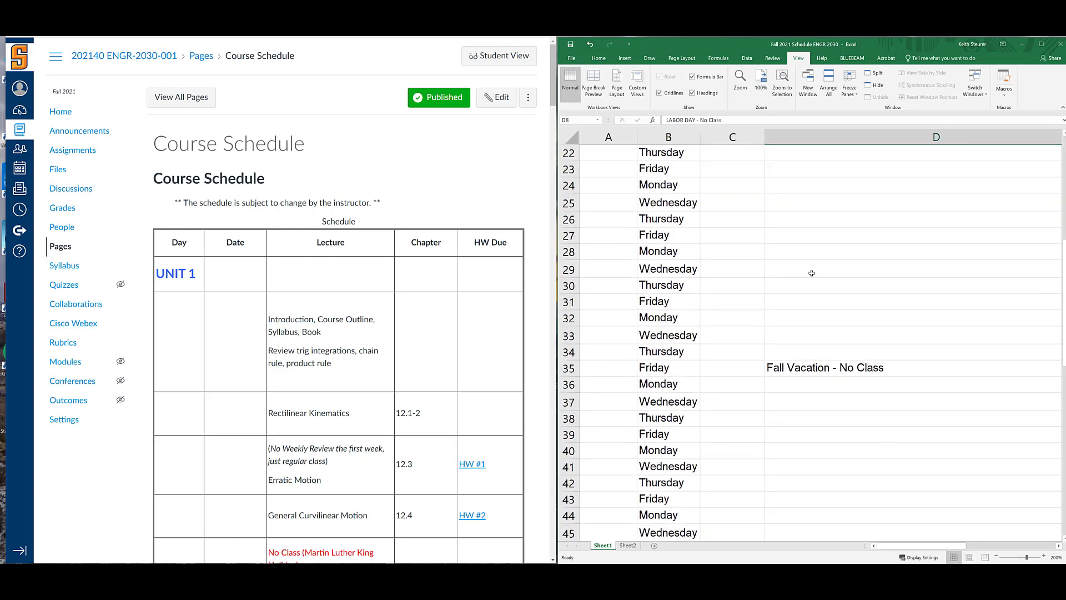
pyautogui.click(777, 369)
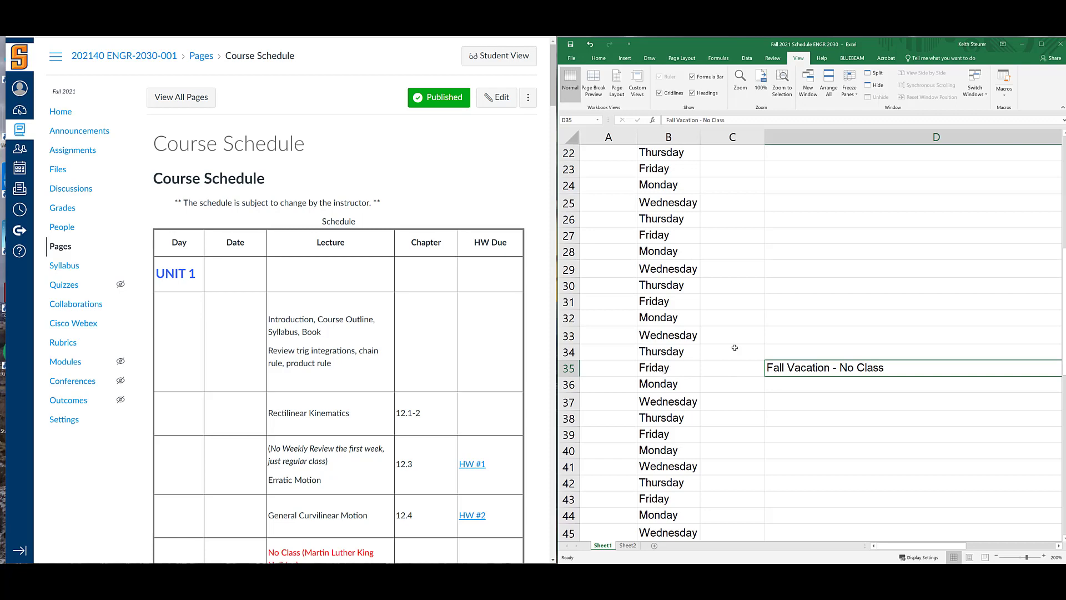
pyautogui.scroll(-7, 790, 266)
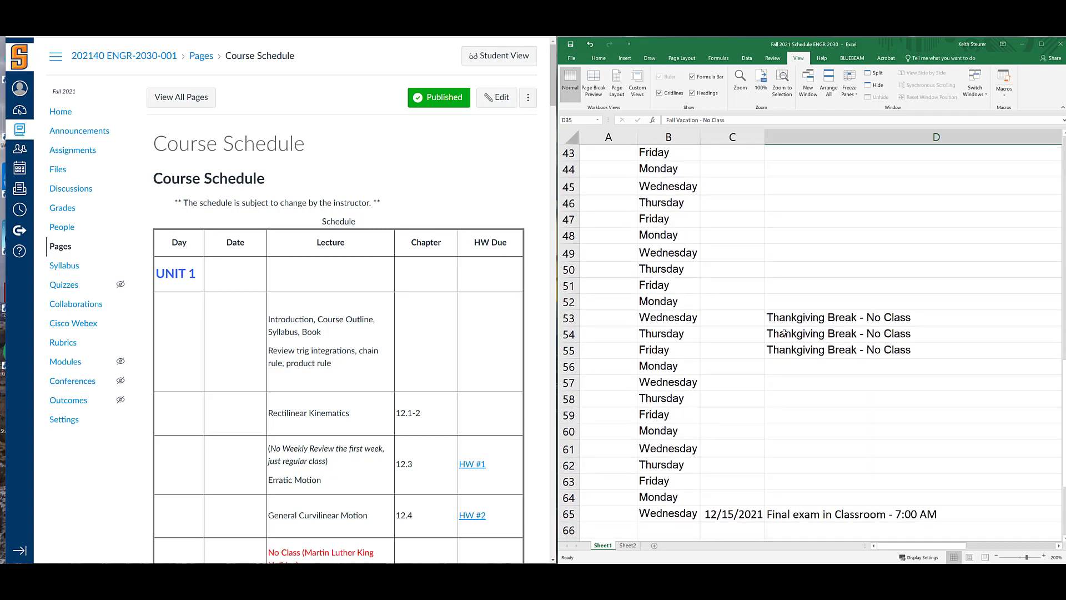
pyautogui.scroll(14, 803, 312)
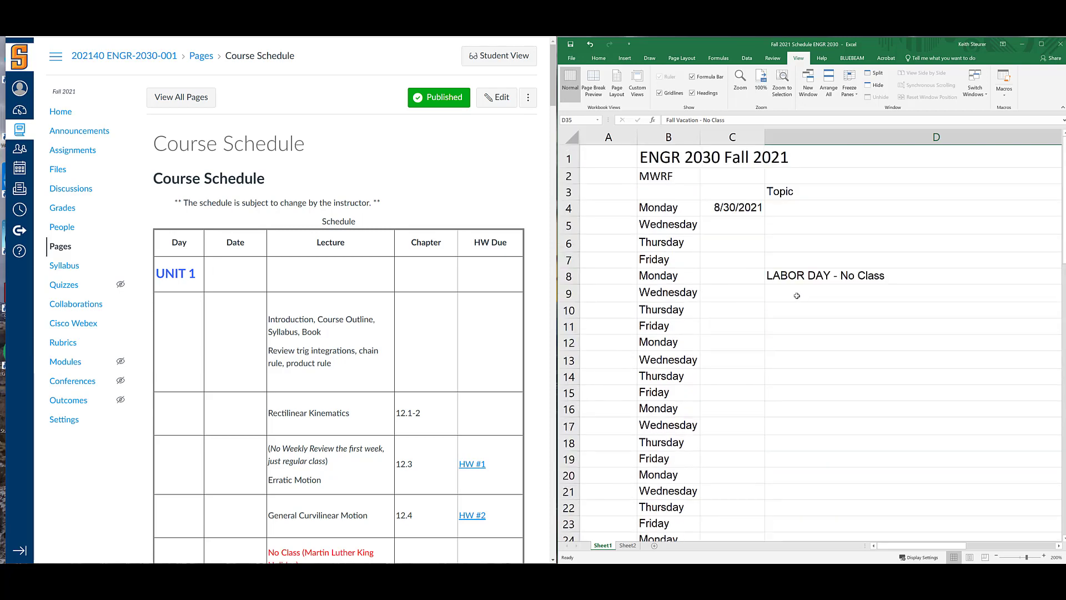
# Calculate the first Wednesday's date in C5 from the start date with the formula =C4+2
pyautogui.click(724, 209)
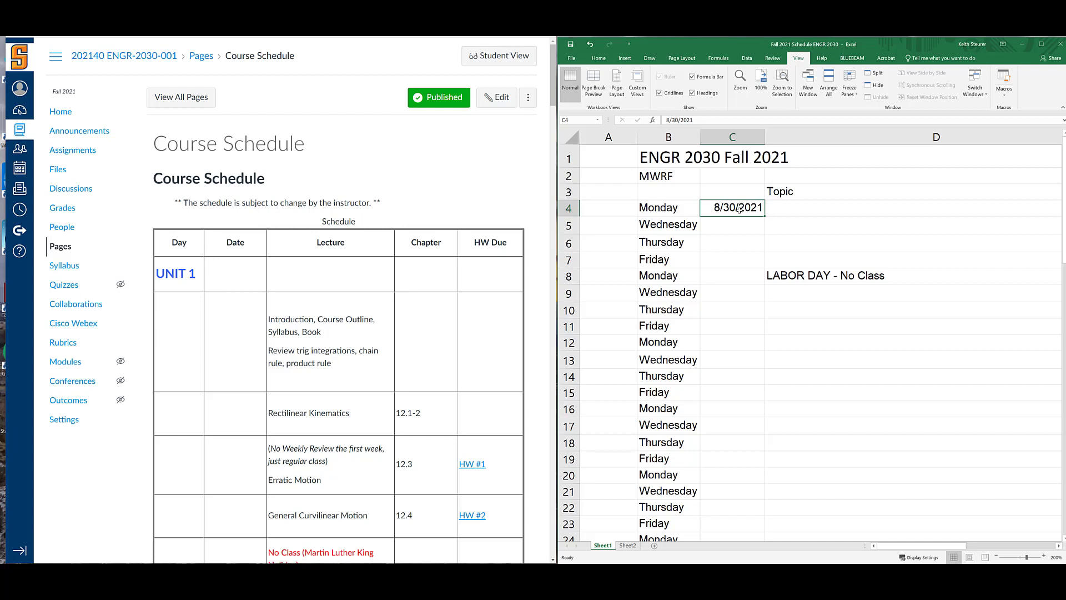
pyautogui.click(733, 224)
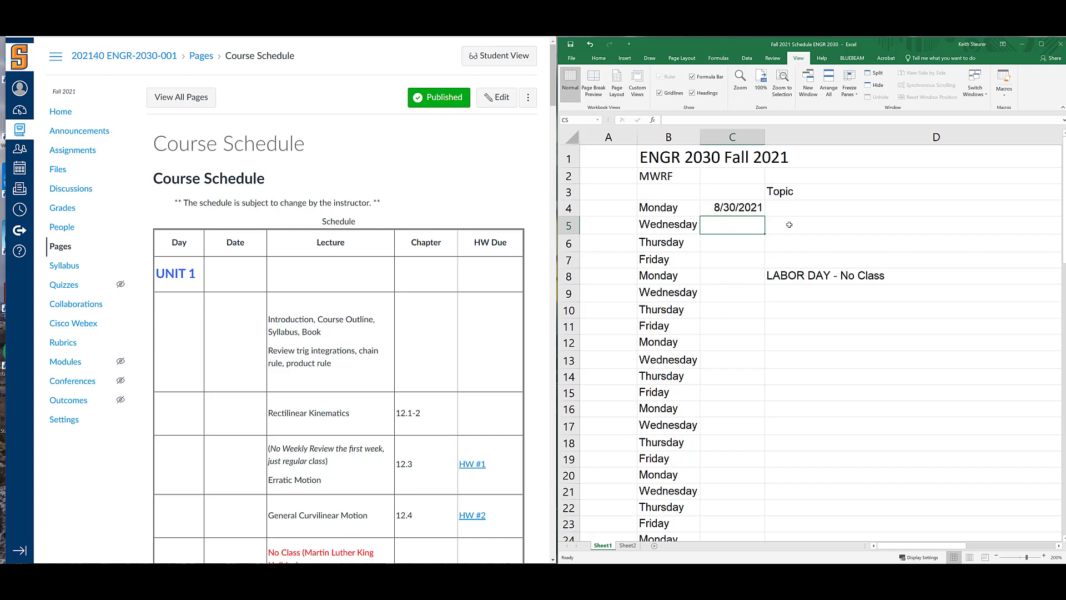
pyautogui.write('=')
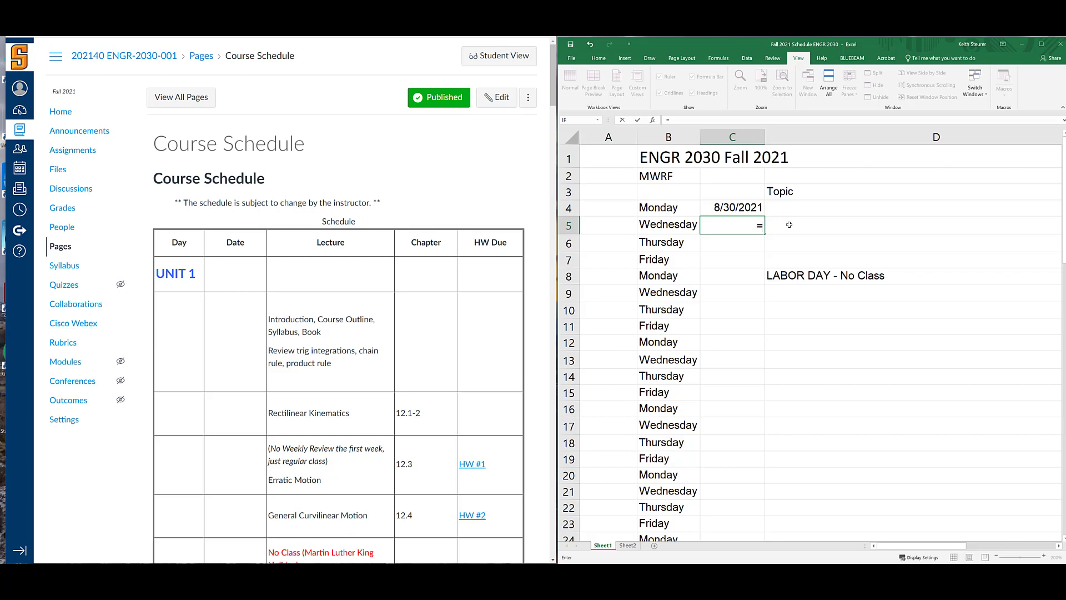
pyautogui.click(746, 208)
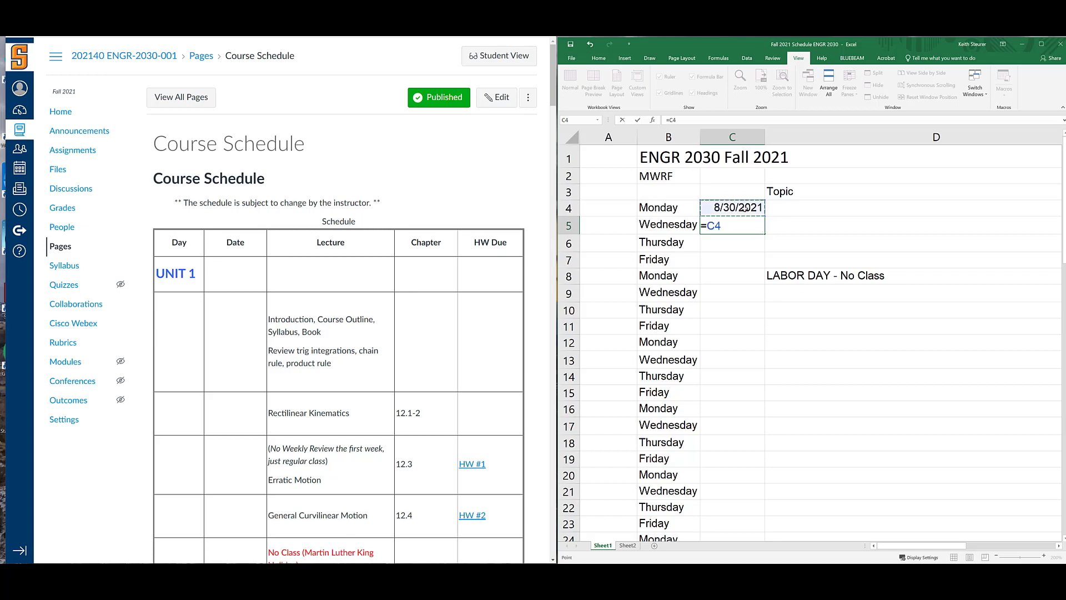
pyautogui.write('+2')
pyautogui.press('Return')
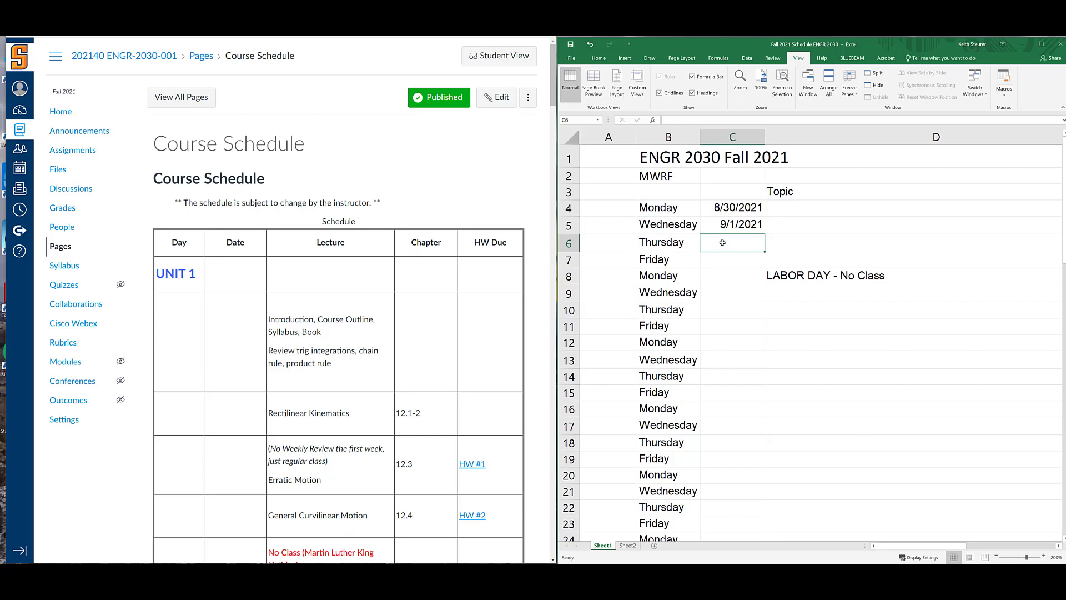
# Calculate the first Thursday's date in C6 with the formula =C5+1
pyautogui.write('=')
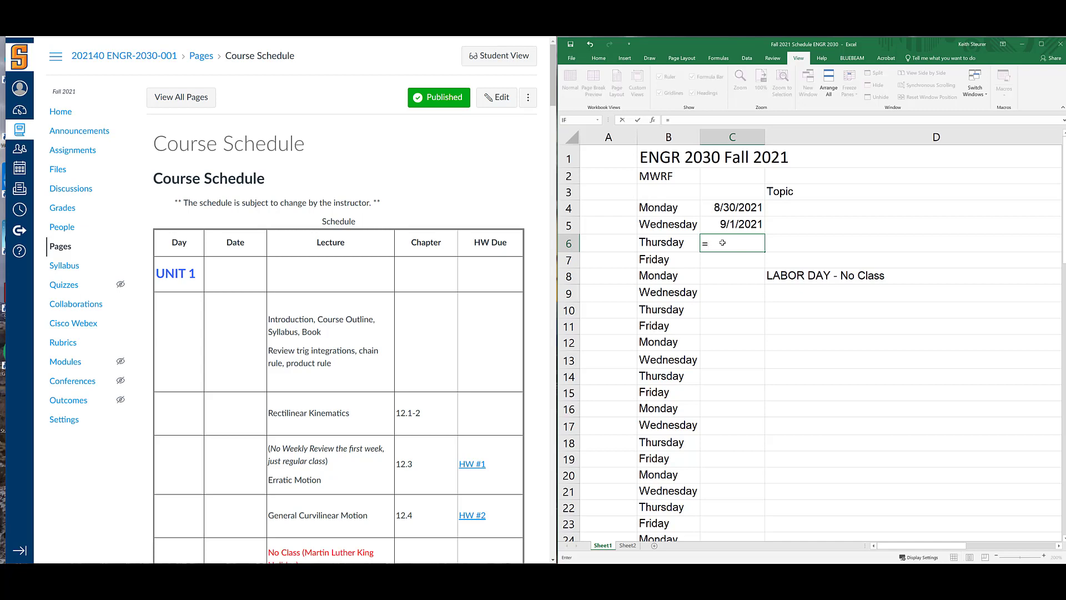
pyautogui.write('+')
pyautogui.press('BackSpace')
pyautogui.click(725, 223)
pyautogui.write('+')
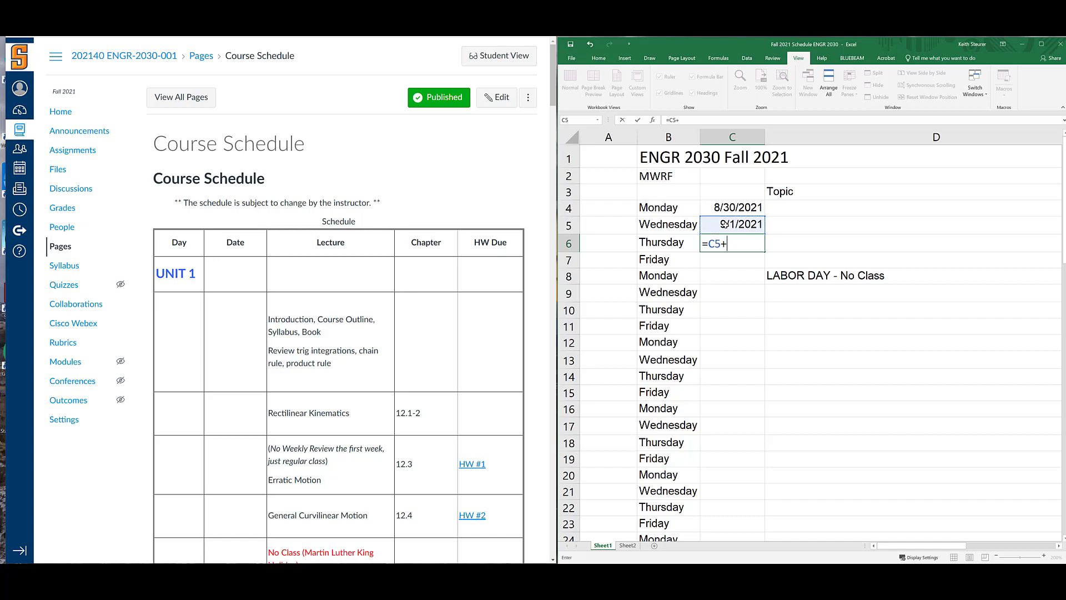
pyautogui.write('1')
pyautogui.press('Return')
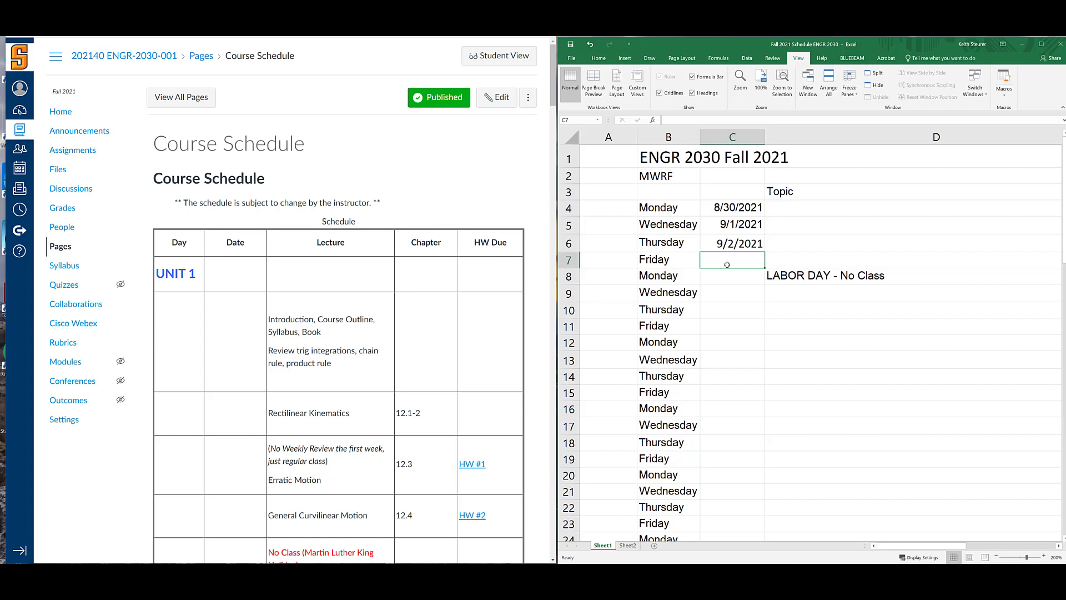
# Calculate the first Friday's date in C7 with the formula =C6+1
pyautogui.write('=')
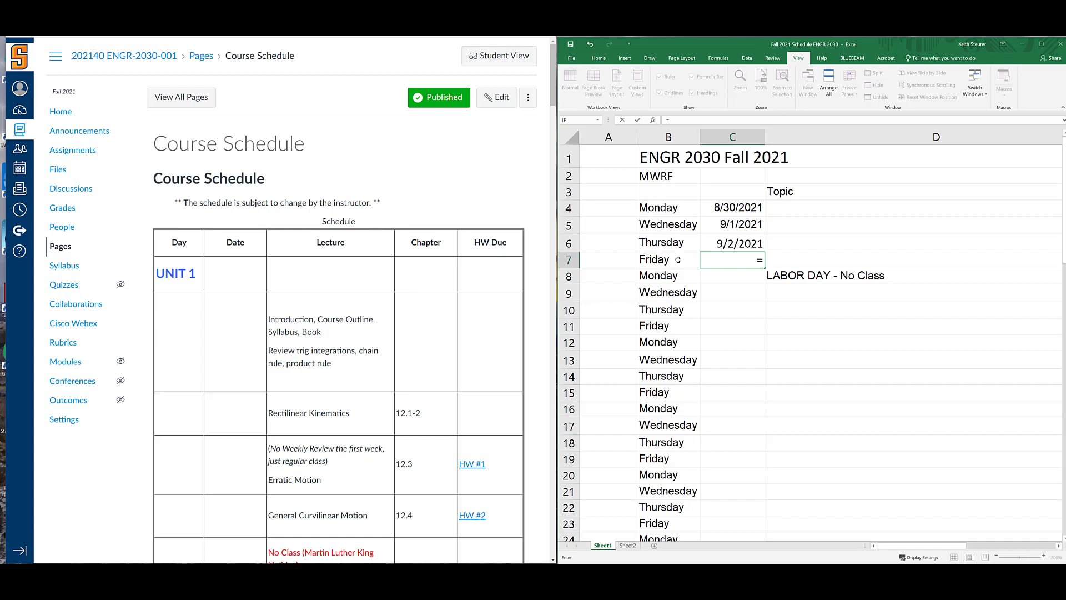
pyautogui.click(719, 245)
pyautogui.write('+1')
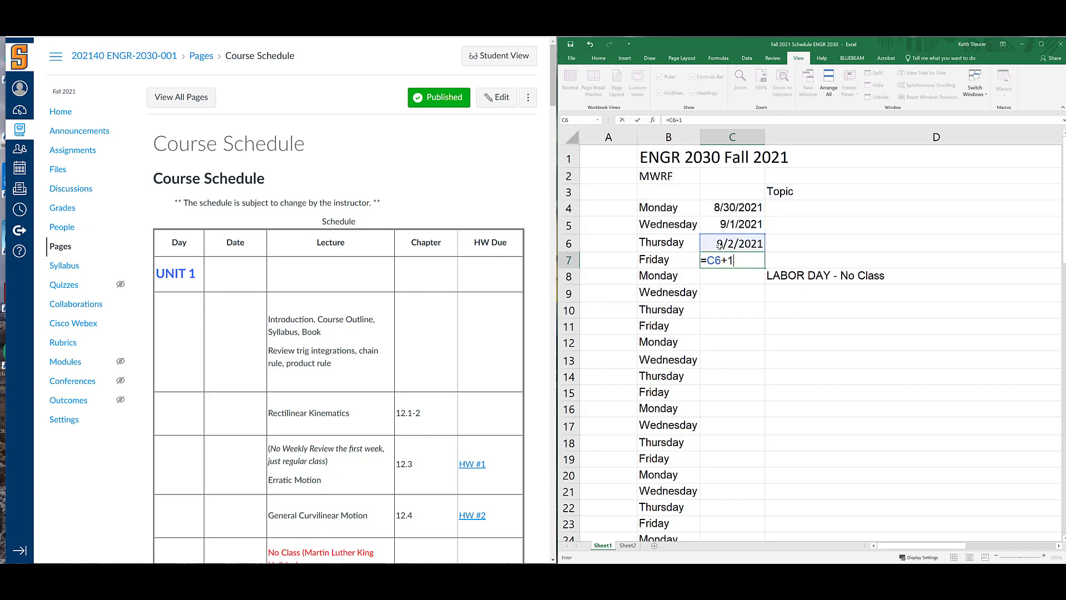
pyautogui.press('Return')
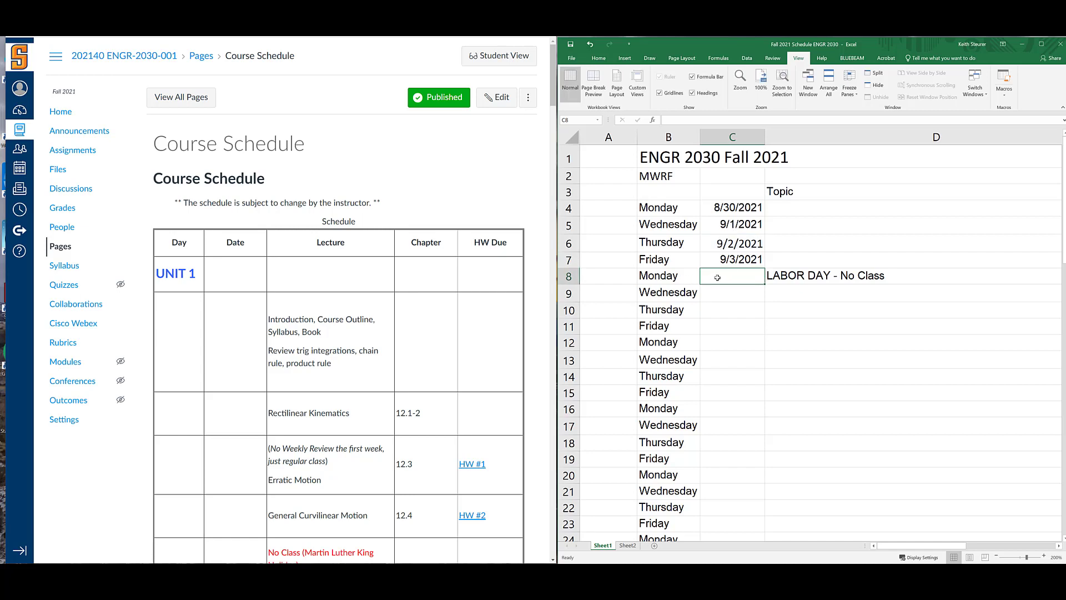
# Calculate the second week's Monday and Wednesday dates with =C4+7 in C8 and =C5+7 in C9
pyautogui.write('=')
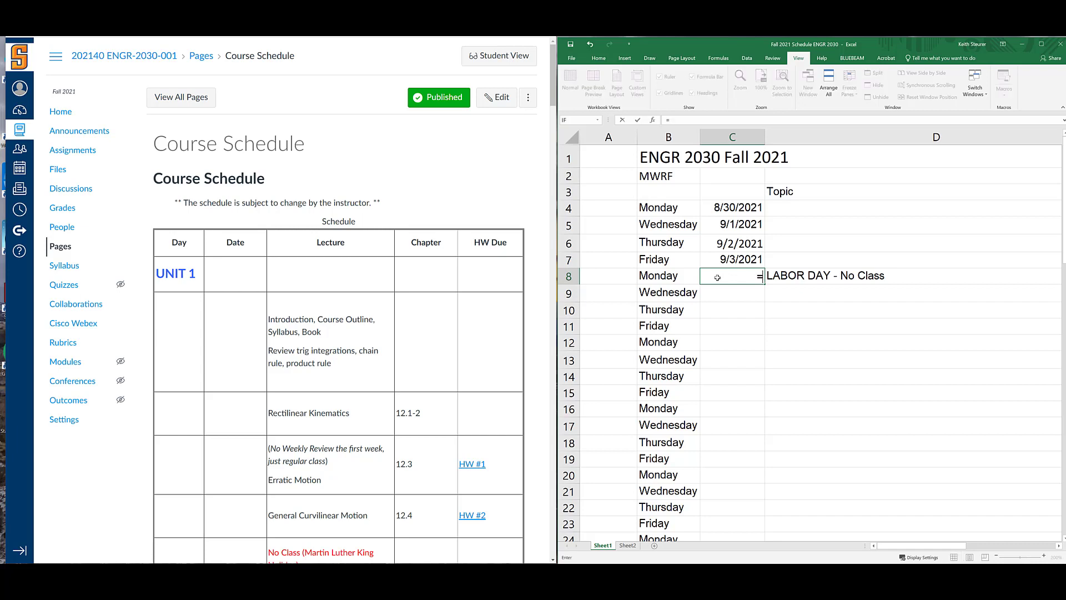
pyautogui.click(725, 207)
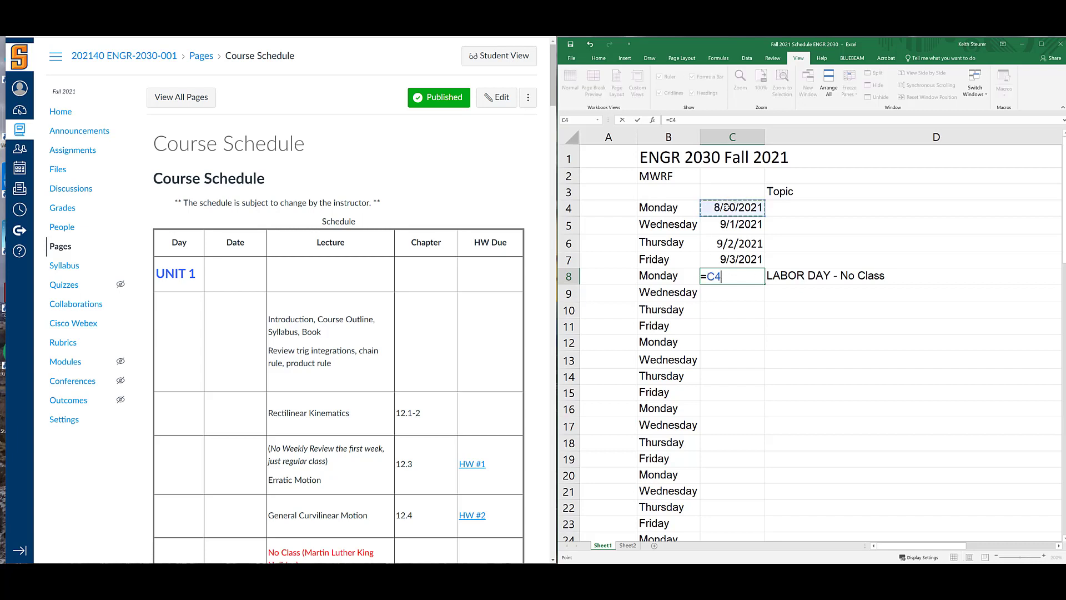
pyautogui.write('+7')
pyautogui.press('Return')
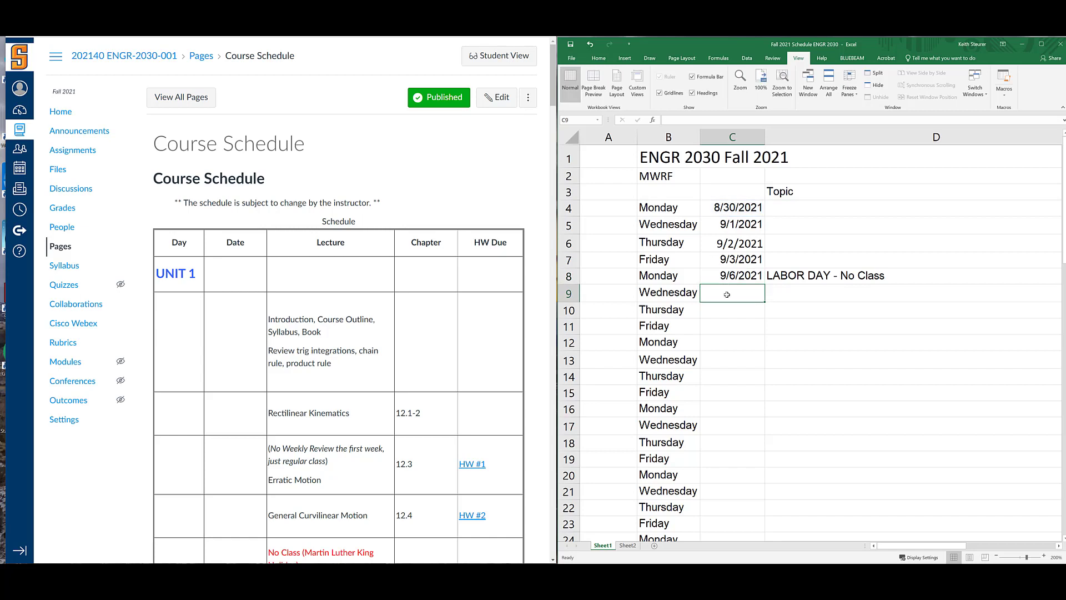
pyautogui.write('=')
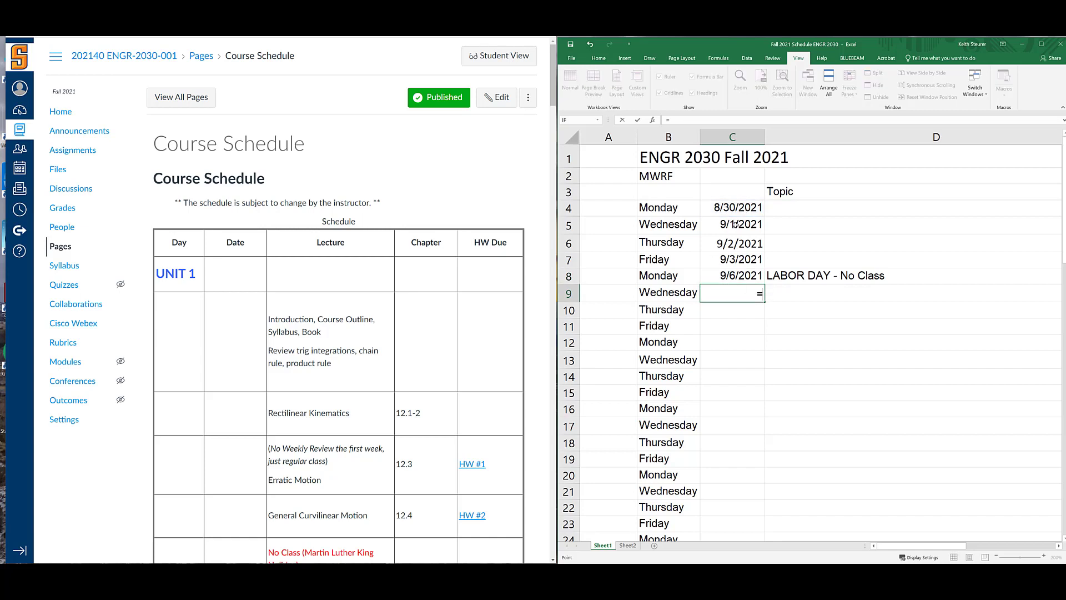
pyautogui.click(737, 223)
pyautogui.write('+7')
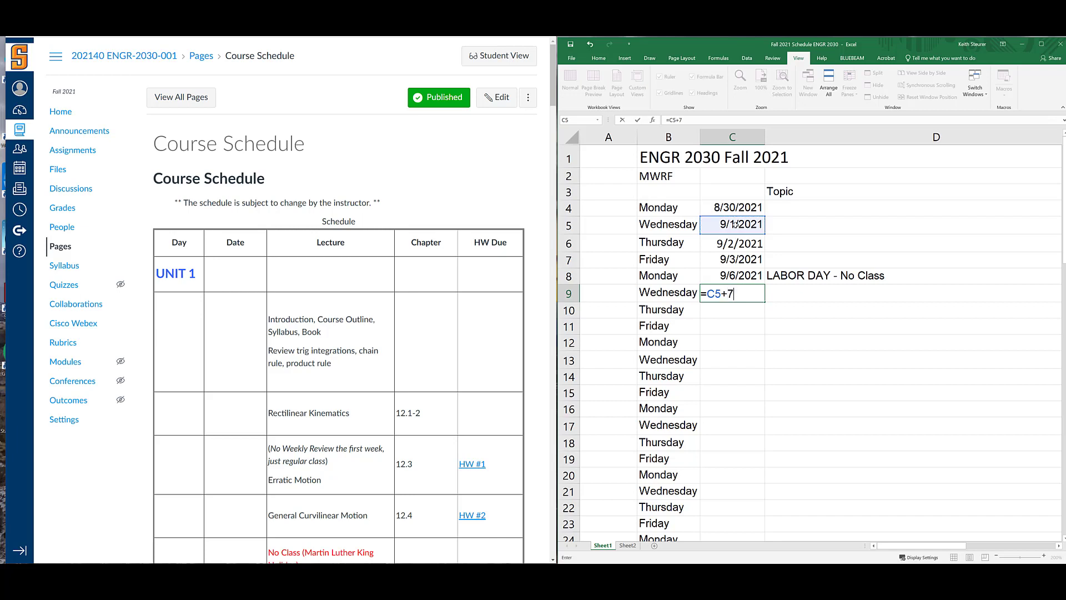
pyautogui.press('Return')
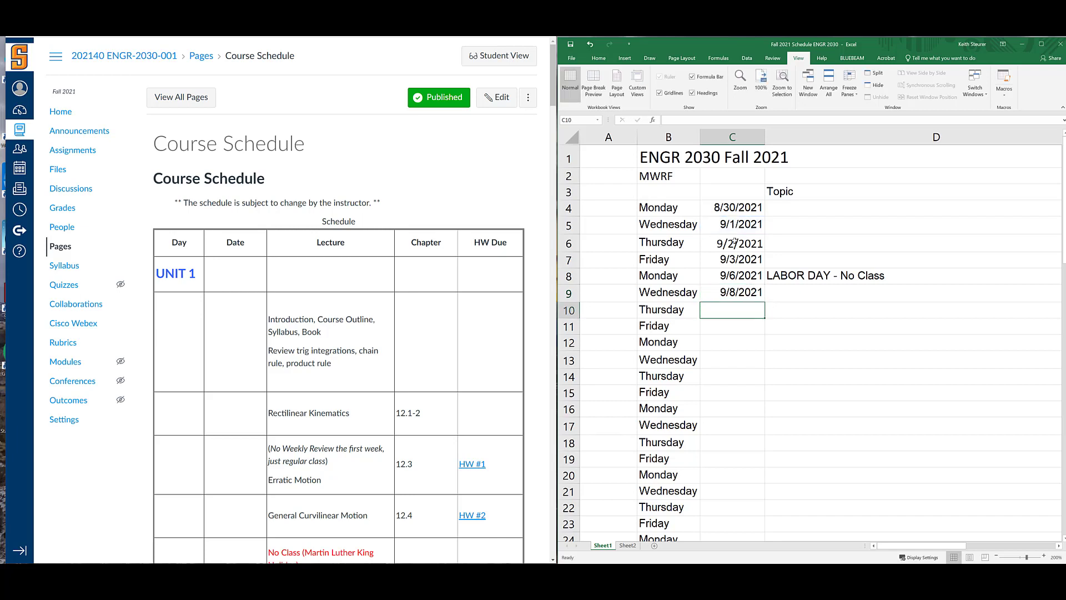
# Calculate the second week's Thursday and Friday dates with =C6+7 in C10 and =C7+7 in C11
pyautogui.write('=')
pyautogui.click(734, 242)
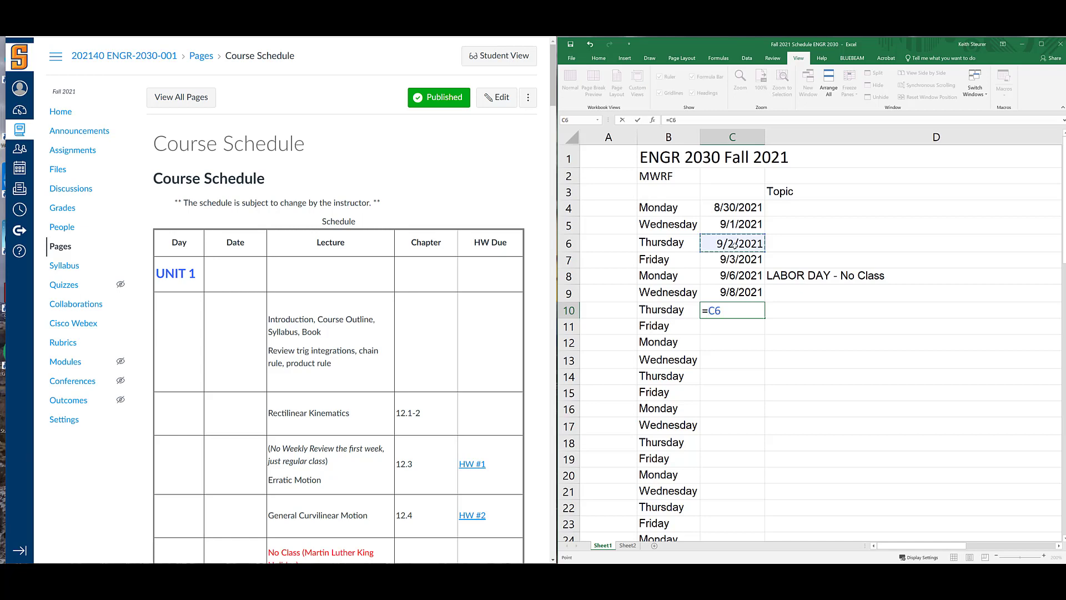
pyautogui.write('+7')
pyautogui.press('Return')
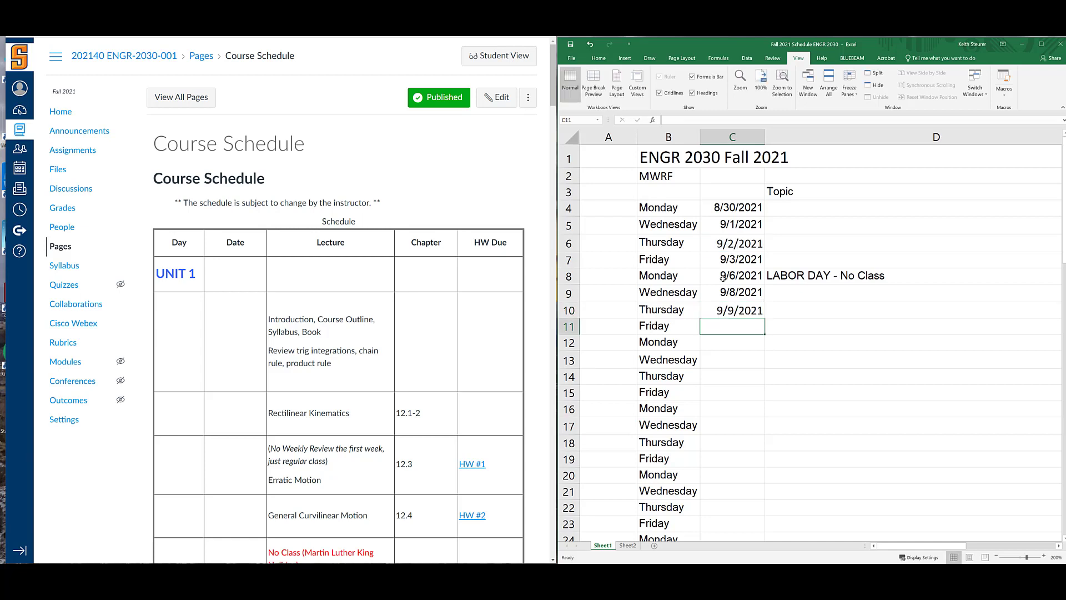
pyautogui.write('=')
pyautogui.click(737, 259)
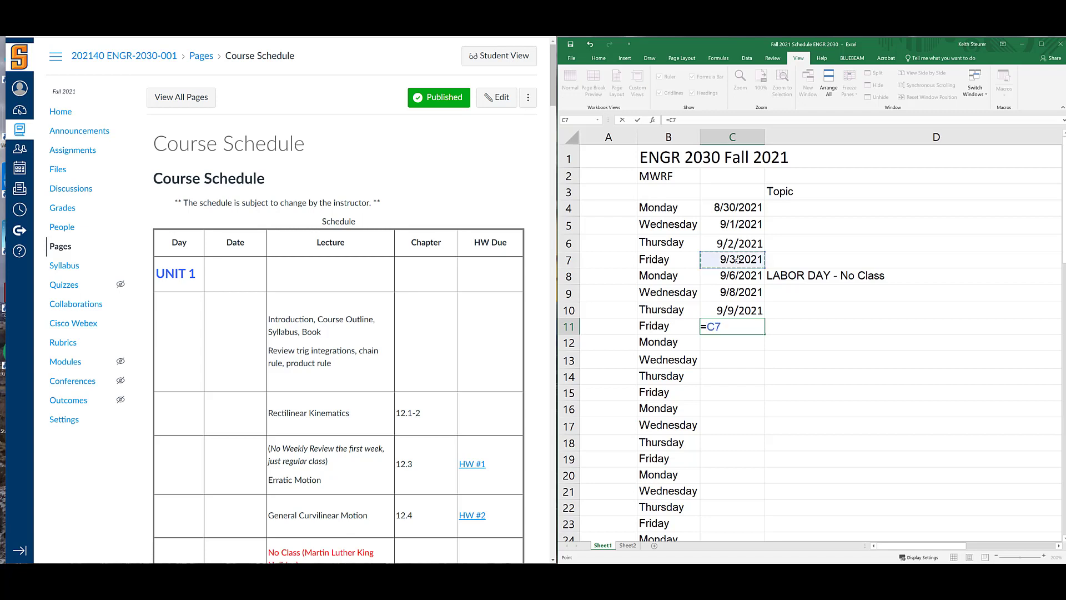
pyautogui.write('+')
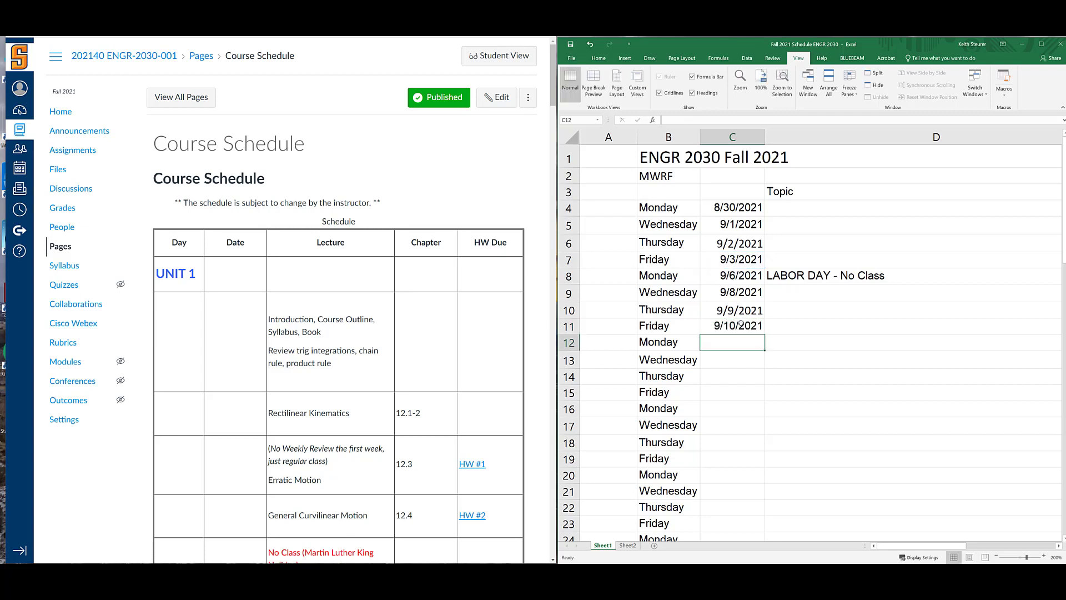
# Copy the second week's date formulas from C8:C11 into the third week, starting at C12
pyautogui.moveTo(736, 276); pyautogui.dragTo(737, 328)
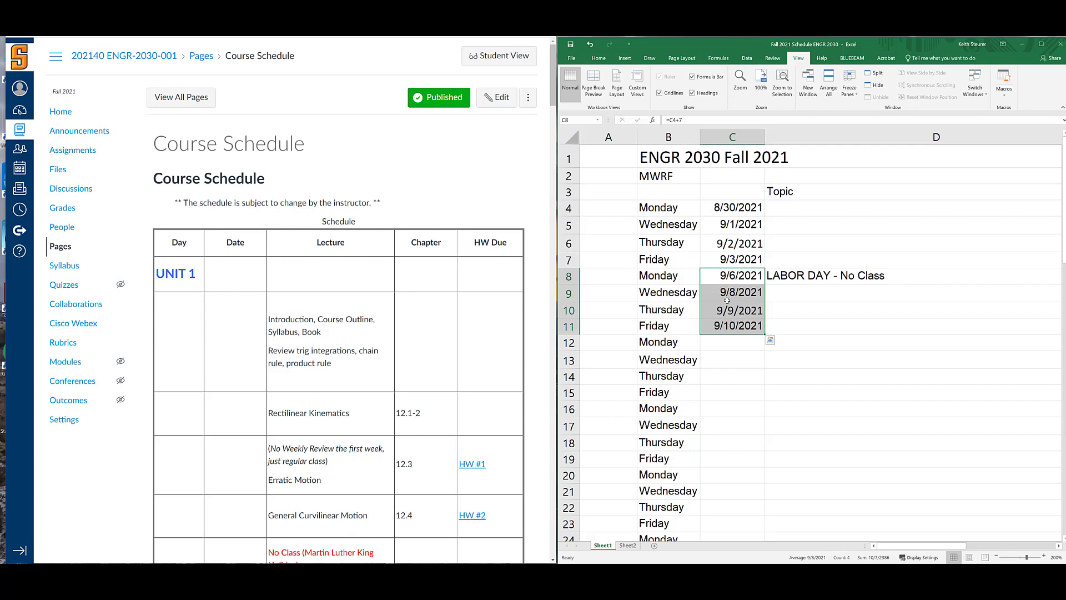
pyautogui.hotkey('ctrl', 'c')
pyautogui.click(722, 342)
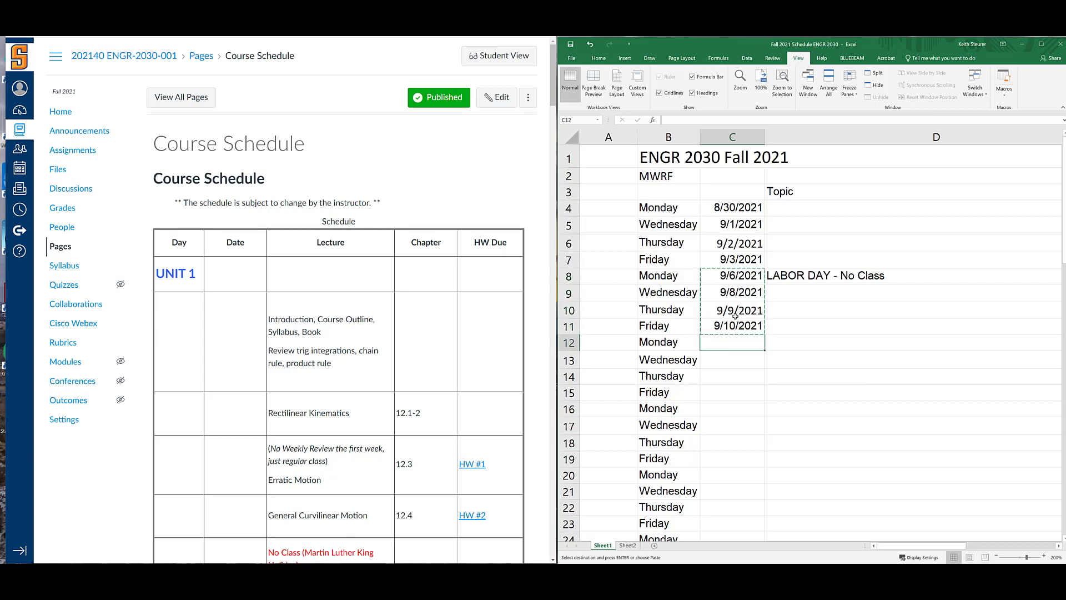
pyautogui.hotkey('ctrl', 'v')
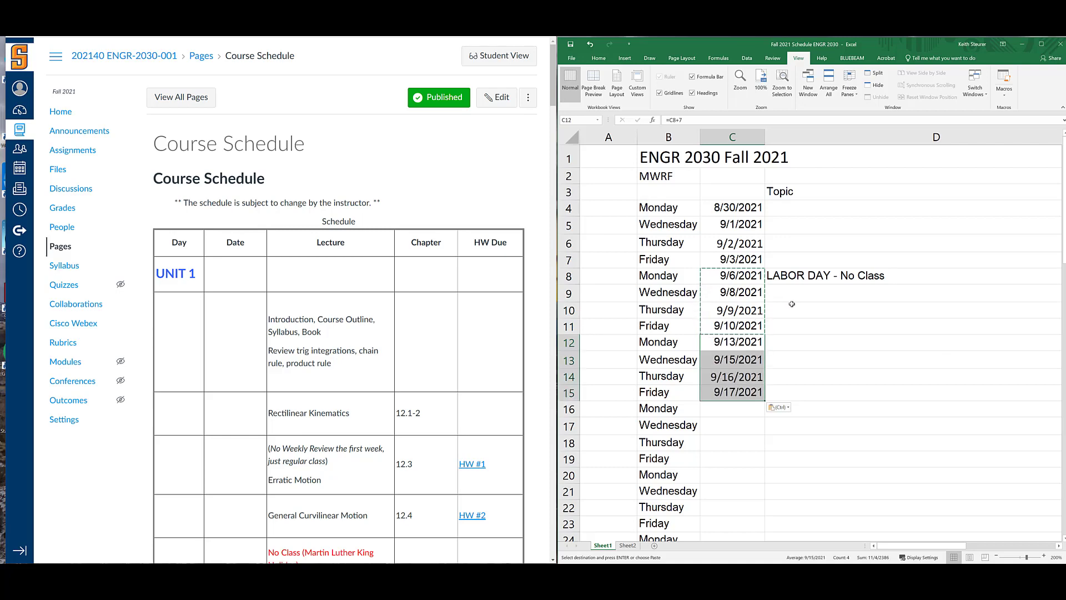
pyautogui.scroll(-2, 818, 269)
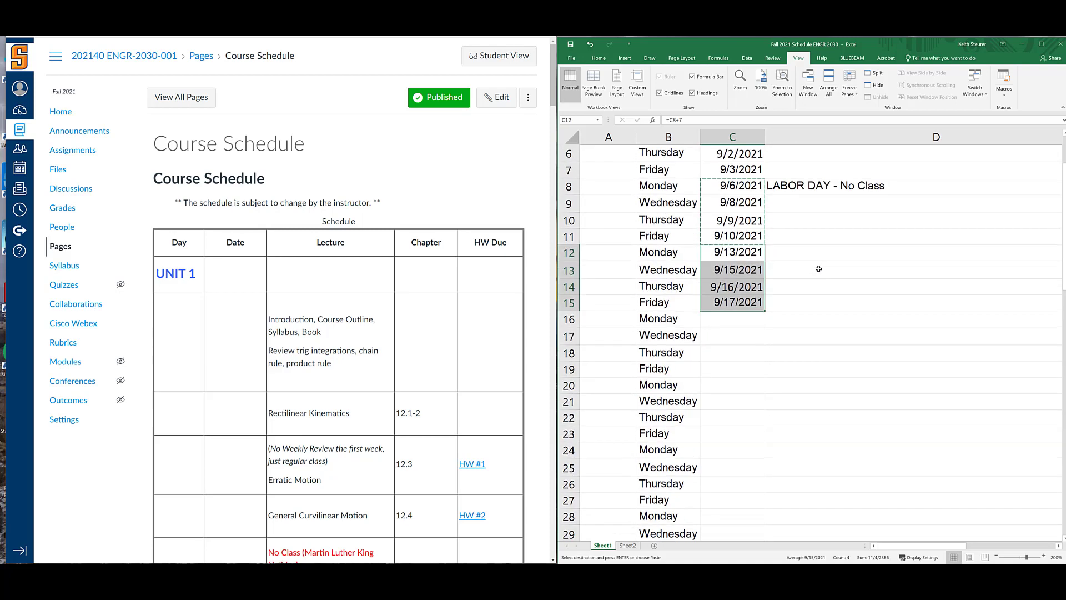
# Paste the copied C8:C11 date formulas into the fourth and fifth weeks, starting at C16 and C20
pyautogui.scroll(-1, 819, 269)
pyautogui.click(740, 304)
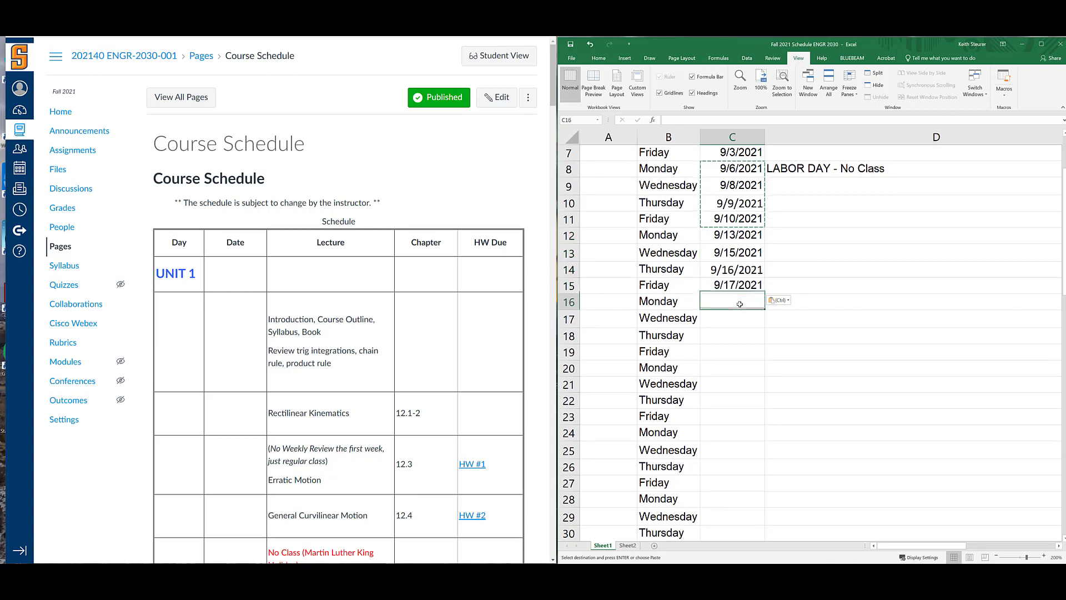
pyautogui.hotkey('ctrl', 'v')
pyautogui.click(738, 367)
pyautogui.hotkey('ctrl', 'v')
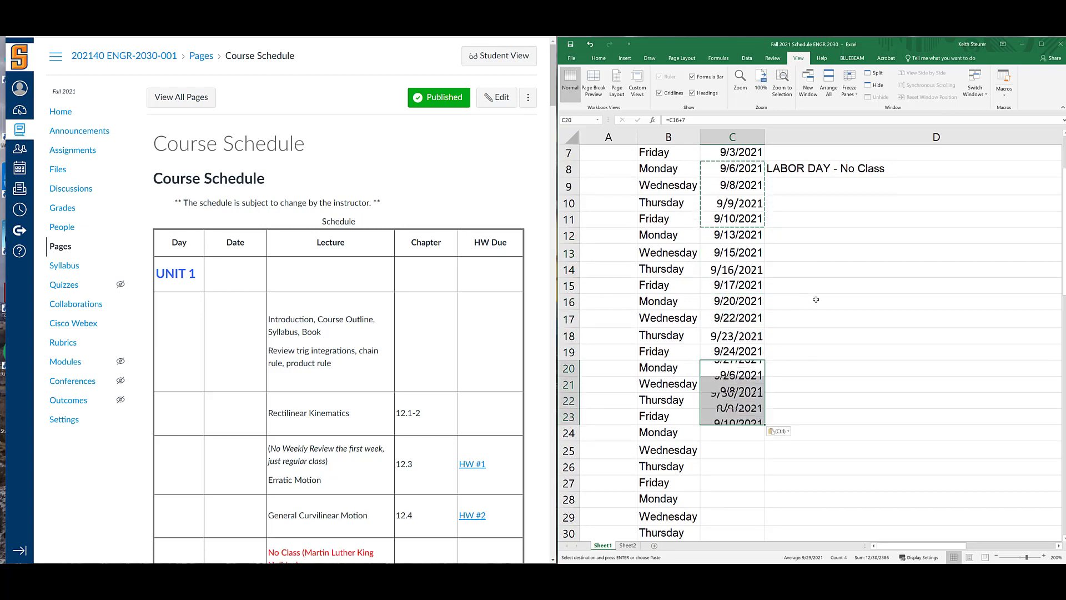
# Paste the weekly date formulas into the next three weeks, starting at C24, C28 and C32
pyautogui.scroll(-4, 816, 299)
pyautogui.click(738, 234)
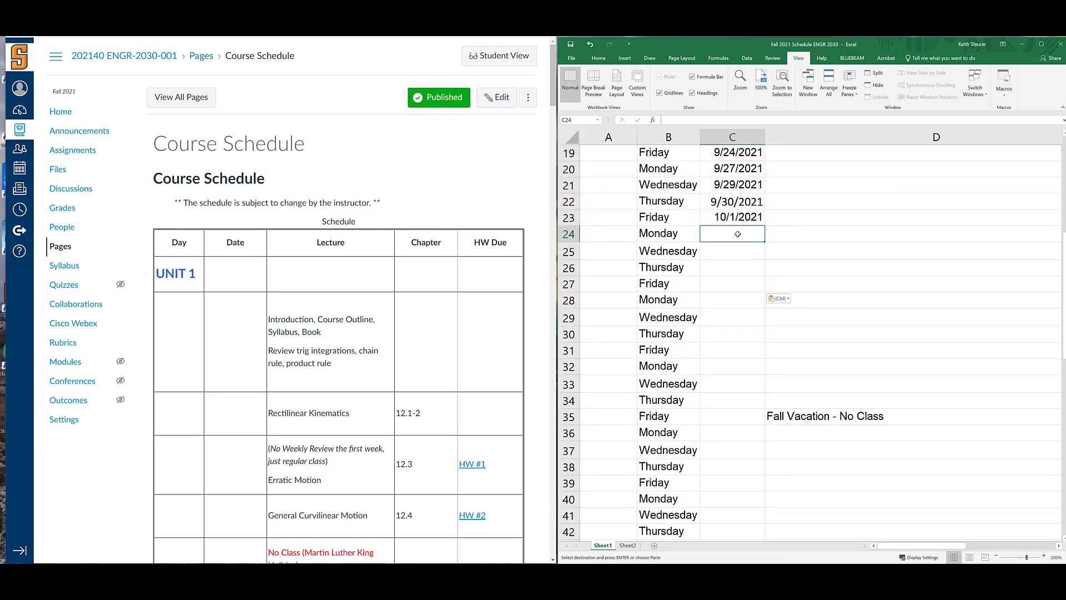
pyautogui.hotkey('ctrl', 'v')
pyautogui.click(730, 302)
pyautogui.hotkey('ctrl', 'v')
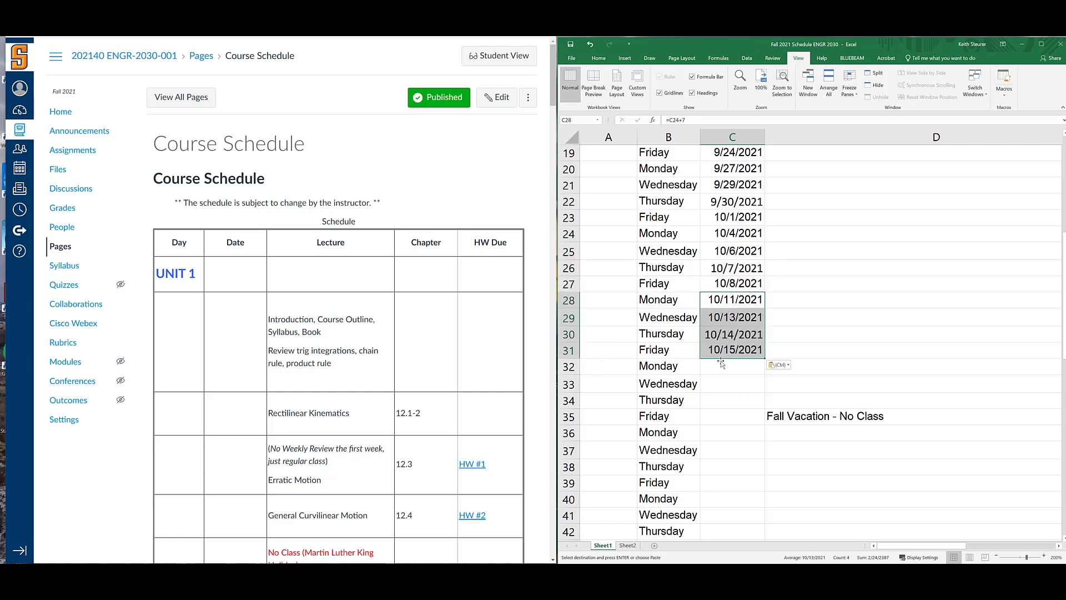
pyautogui.click(721, 372)
pyautogui.hotkey('ctrl', 'v')
# Paste the weekly date formulas into the two weeks after Fall Vacation, starting at C36 and C40
pyautogui.scroll(-3, 720, 311)
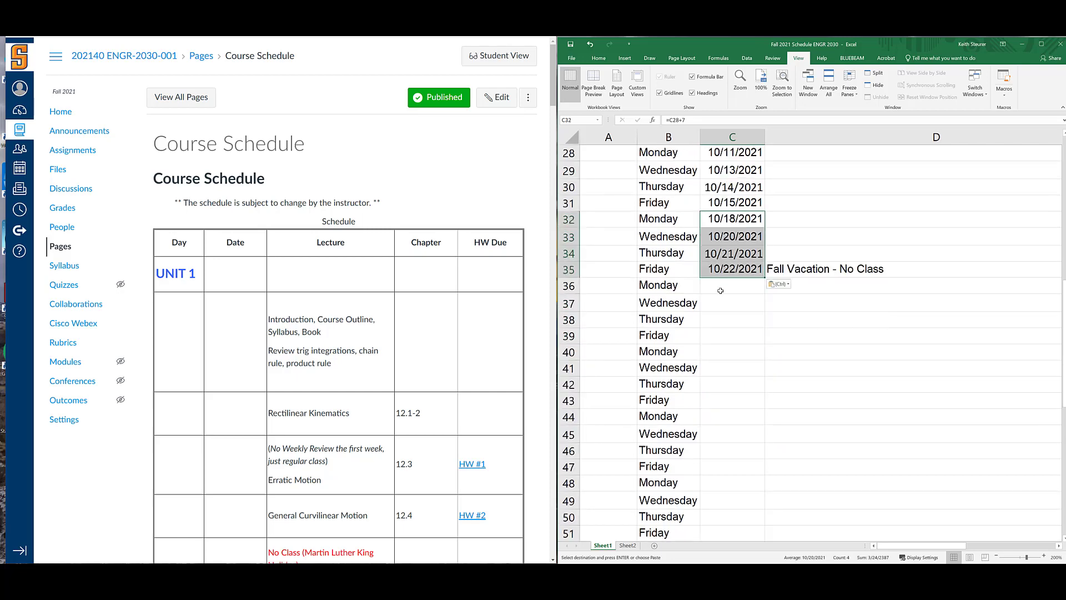
pyautogui.click(722, 287)
pyautogui.hotkey('ctrl', 'v')
pyautogui.scroll(-3, 725, 191)
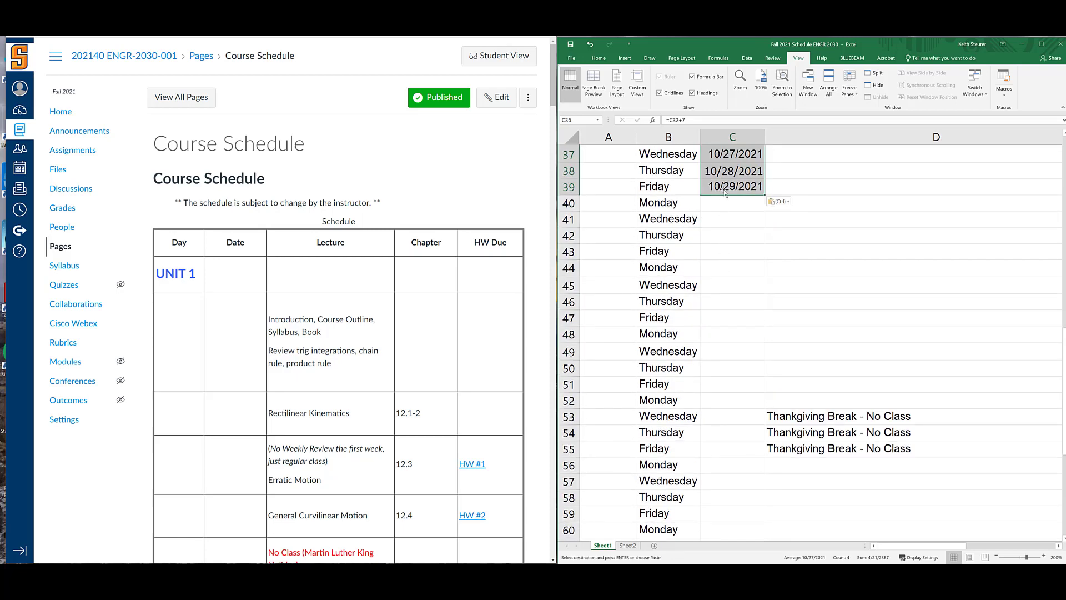
pyautogui.click(722, 206)
pyautogui.hotkey('ctrl', 'v')
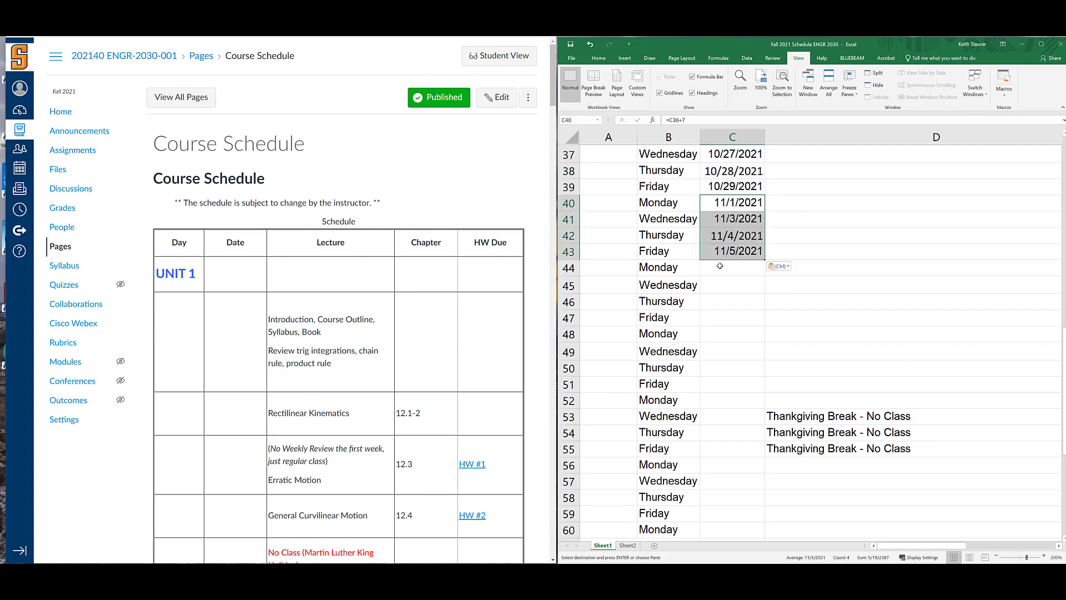
# Paste the weekly date formulas into the three weeks through Thanksgiving, starting at C44, C48 and C52
pyautogui.click(720, 266)
pyautogui.hotkey('ctrl', 'v')
pyautogui.click(715, 334)
pyautogui.hotkey('ctrl', 'v')
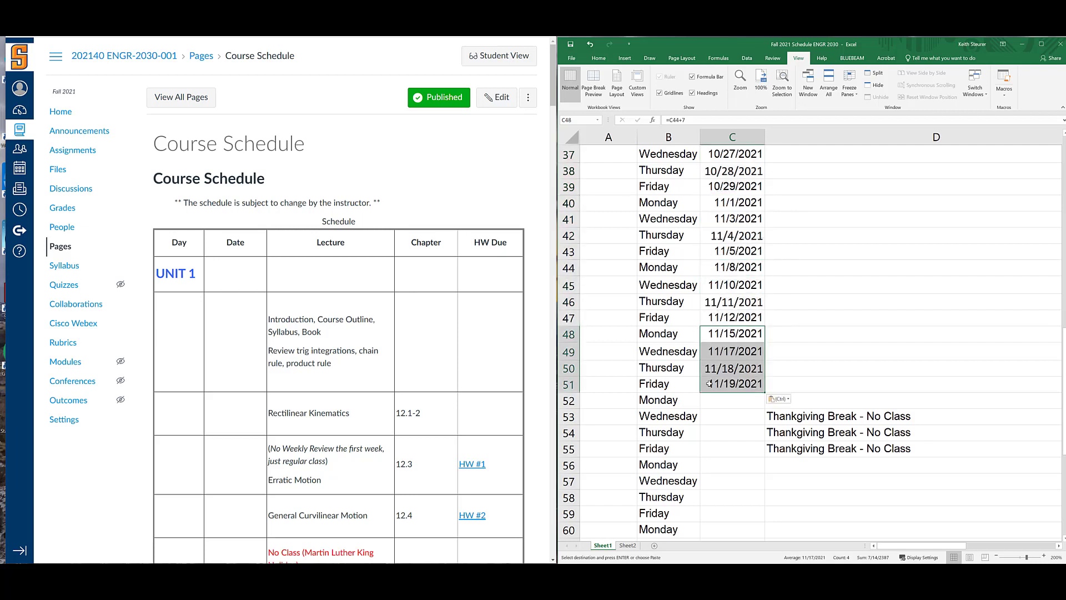
pyautogui.click(709, 400)
pyautogui.hotkey('ctrl', 'v')
# Paste the weekly date formulas into the two weeks after Thanksgiving, starting at C56 and C60
pyautogui.scroll(-2, 741, 366)
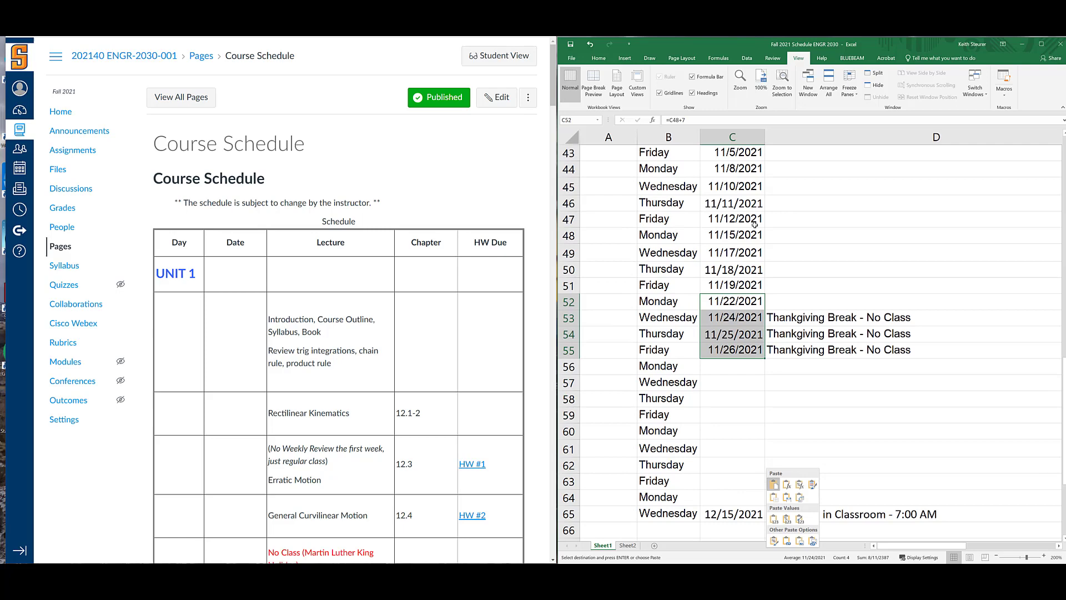
pyautogui.click(742, 366)
pyautogui.hotkey('ctrl', 'v')
pyautogui.scroll(-3, 738, 284)
pyautogui.click(738, 282)
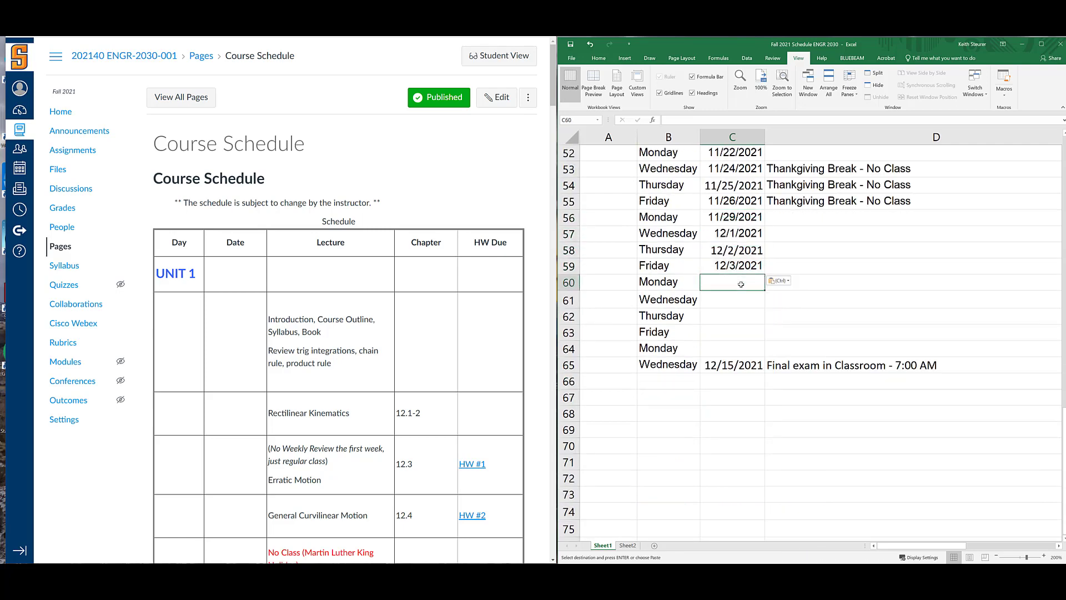
pyautogui.hotkey('ctrl', 'v')
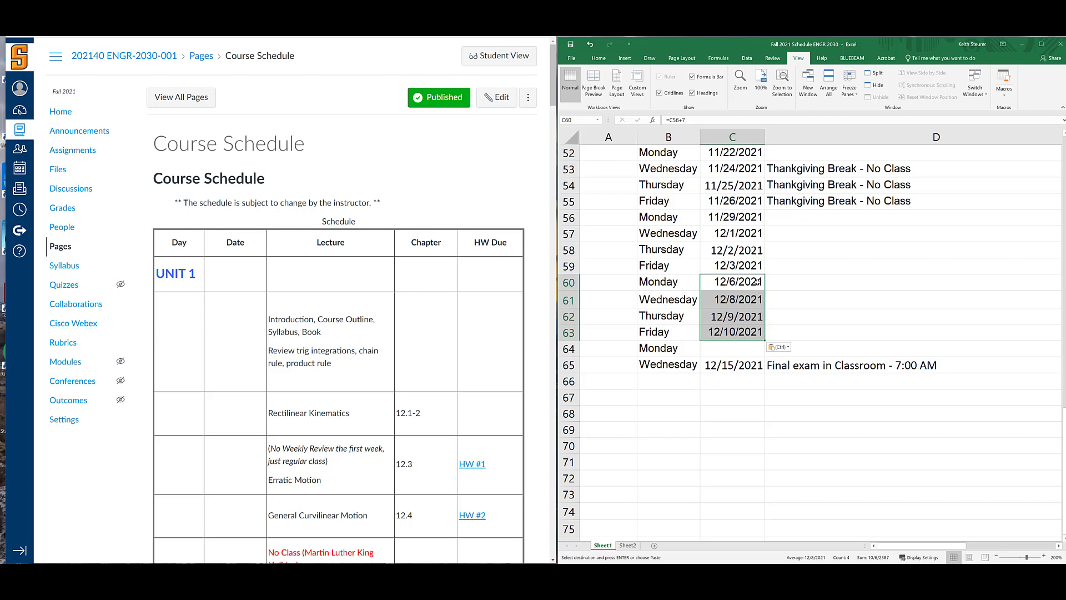
# Copy the Monday date formula from C60 into C64 for the last Monday
pyautogui.click(756, 281)
pyautogui.hotkey('ctrl', 'c')
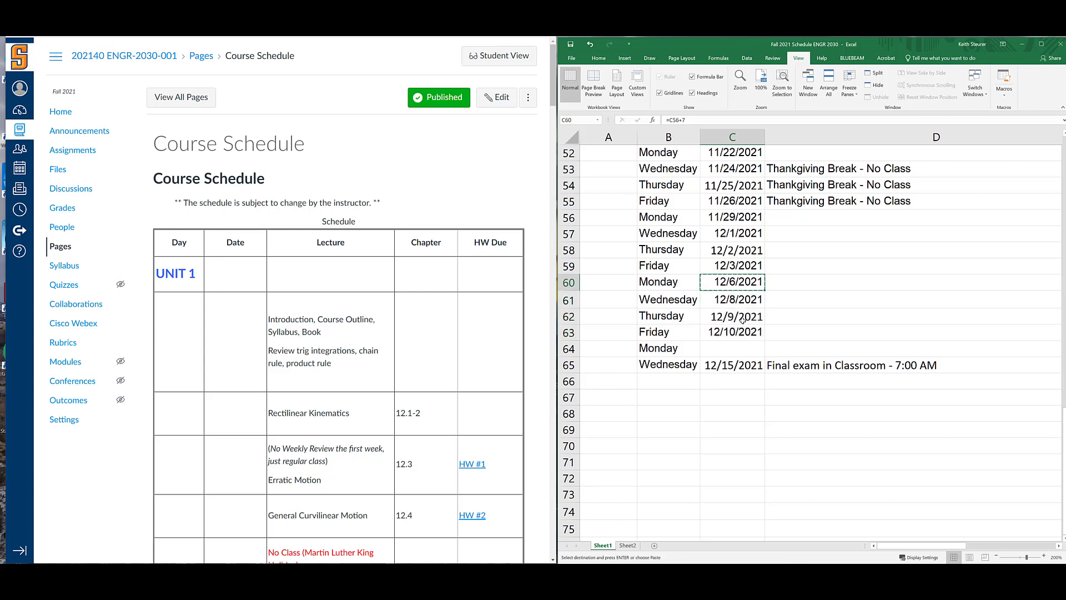
pyautogui.click(737, 349)
pyautogui.hotkey('ctrl', 'v')
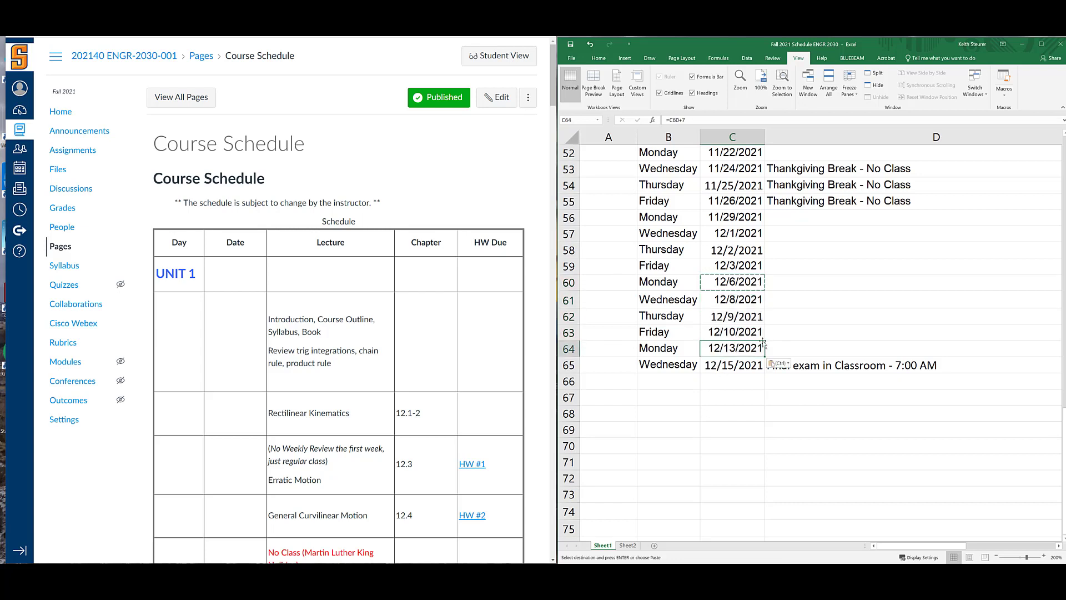
pyautogui.click(732, 282)
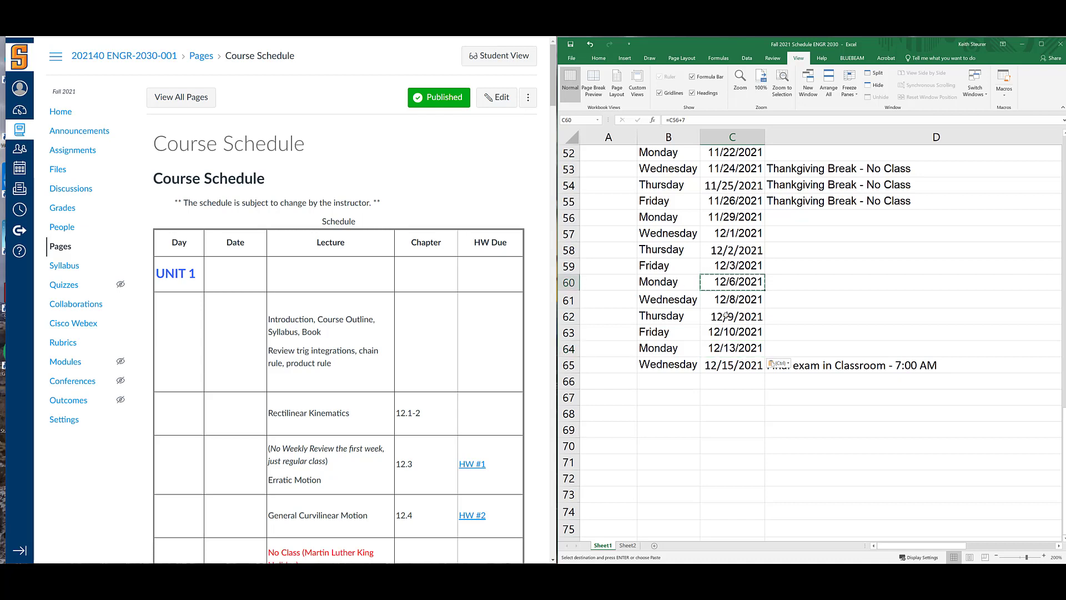
pyautogui.click(729, 348)
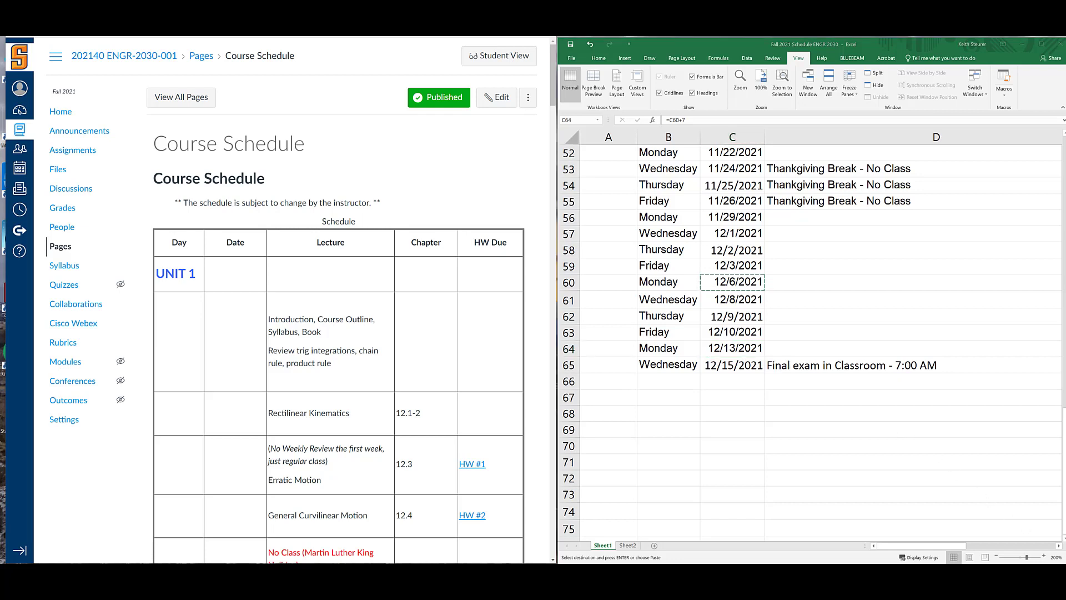
# Check the schedule's December weekdays against December 2021 in the system calendar
pyautogui.click(1030, 577)
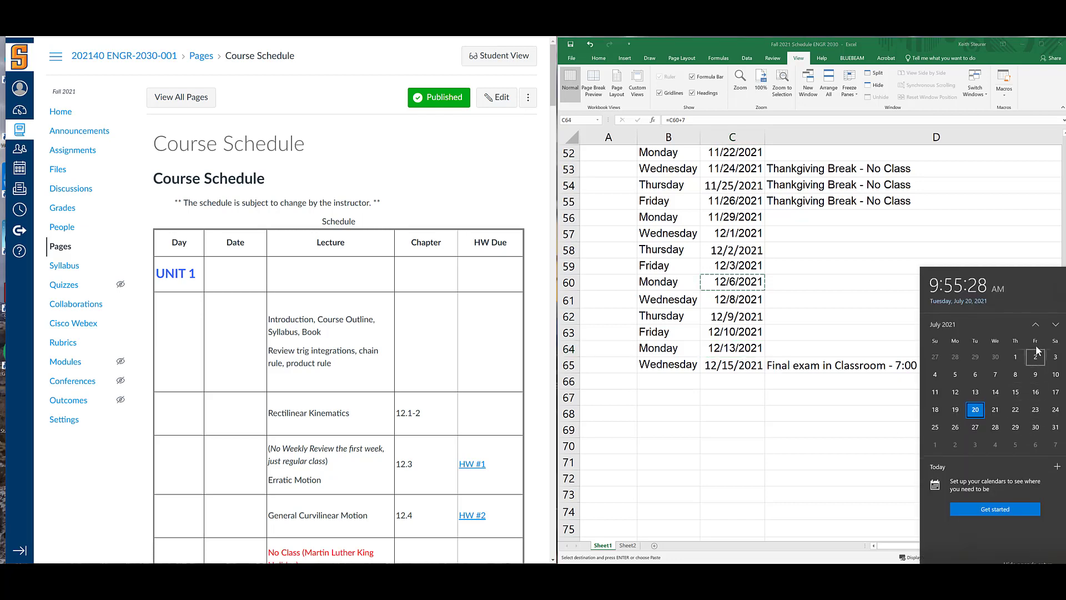
pyautogui.click(1056, 327)
pyautogui.click(1056, 327)
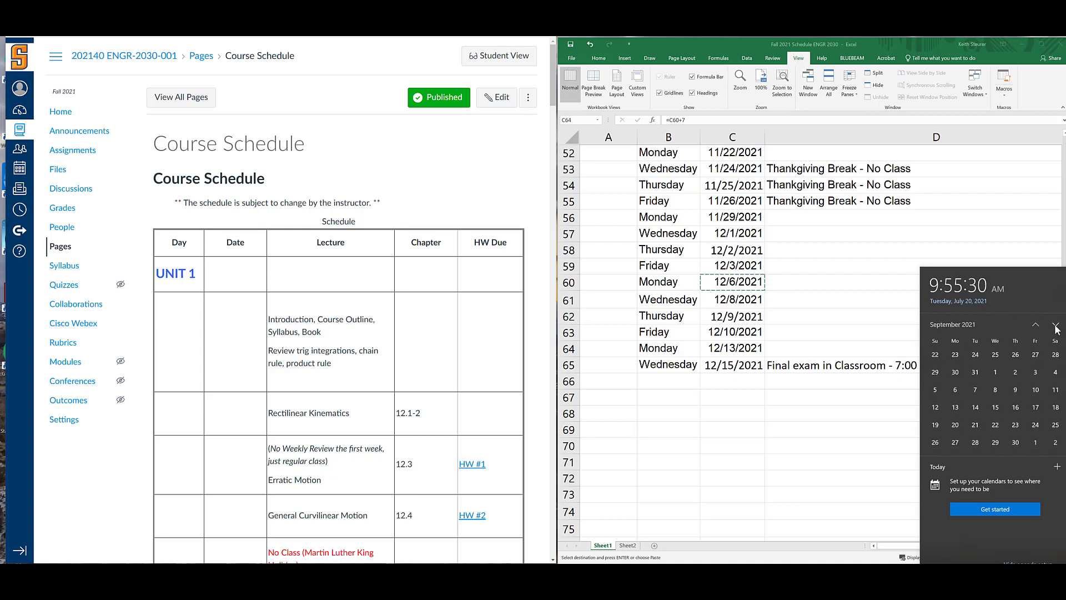
pyautogui.click(1055, 326)
pyautogui.click(1056, 327)
pyautogui.click(1055, 327)
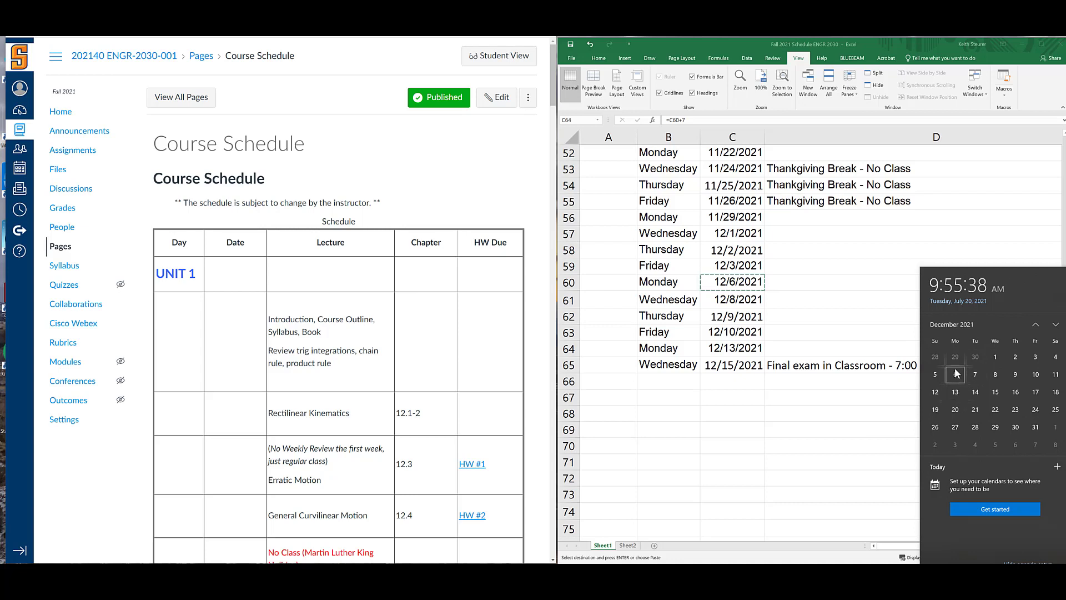
pyautogui.click(768, 317)
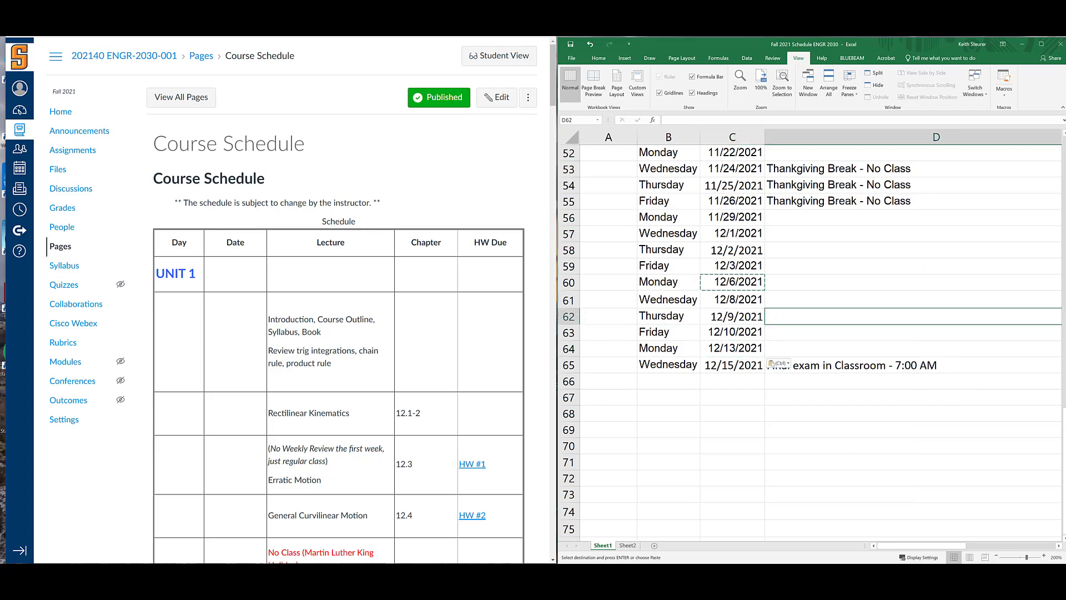
# Open the Snow College Academic Calendar in the browser and compare its Labor Day holiday with the schedule's Labor Day row
pyautogui.click(333, 23)
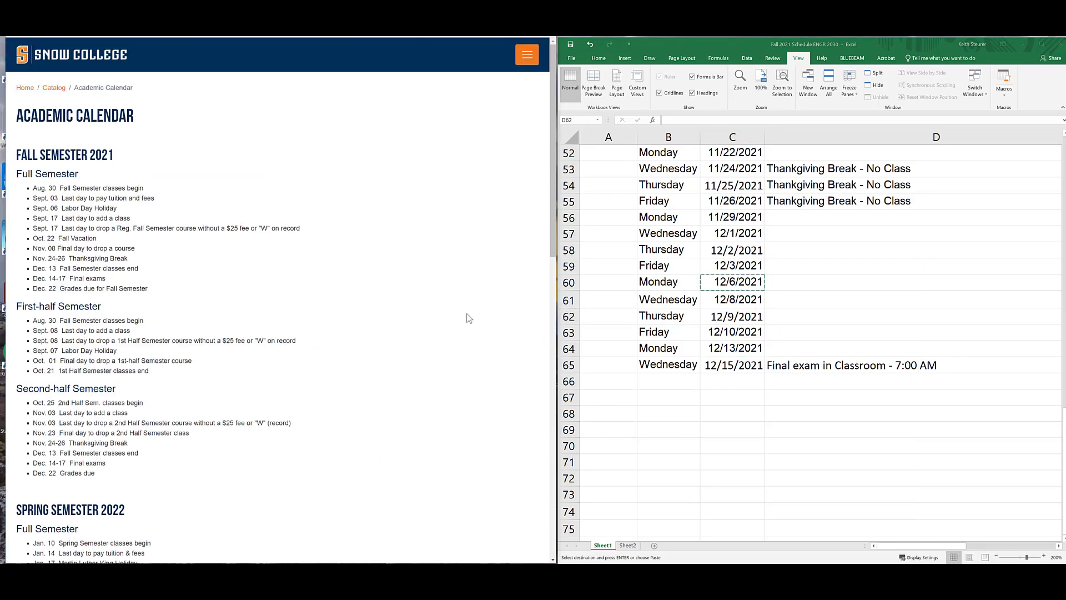
pyautogui.click(857, 313)
pyautogui.scroll(17, 855, 311)
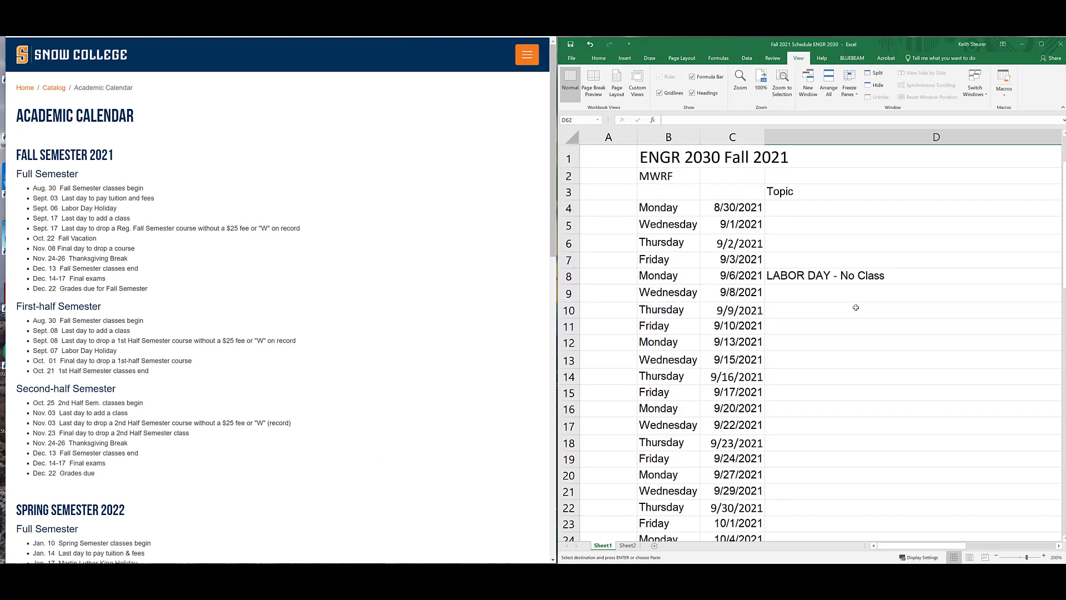
pyautogui.click(820, 274)
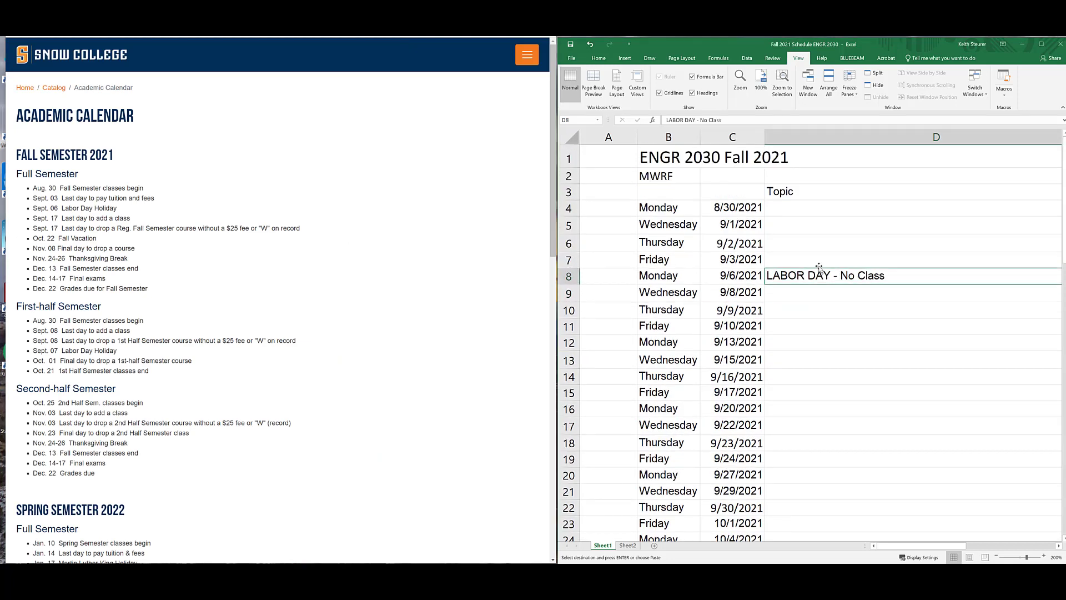
pyautogui.click(62, 209)
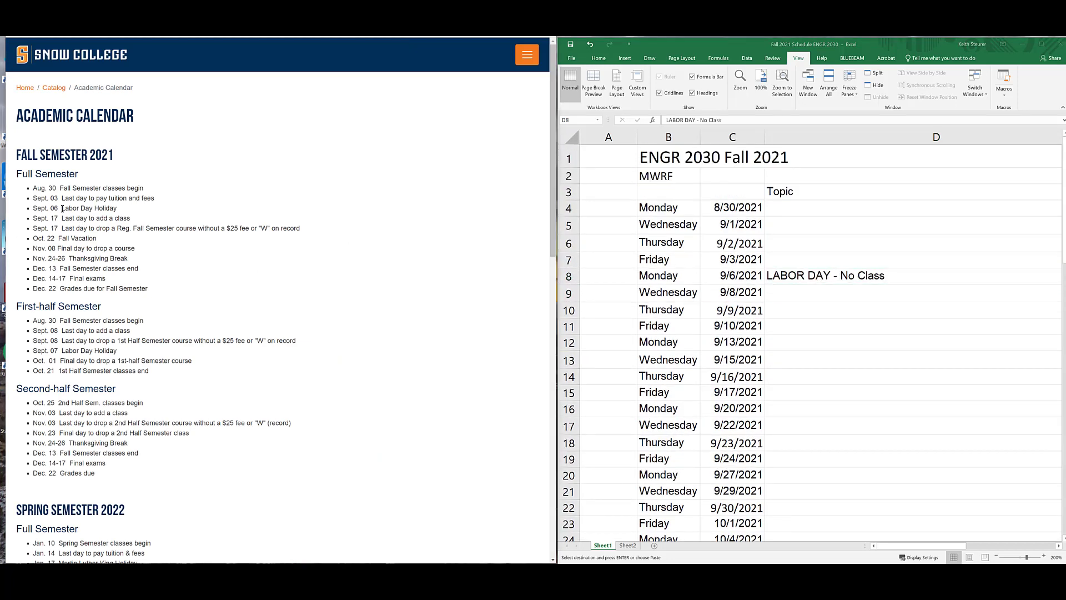
pyautogui.moveTo(125, 210); pyautogui.dragTo(65, 209)
# Compare the Academic Calendar's Fall Vacation date with the schedule's Fall Vacation row
pyautogui.moveTo(103, 241); pyautogui.dragTo(58, 238)
pyautogui.scroll(-4, 817, 366)
pyautogui.scroll(-3, 817, 365)
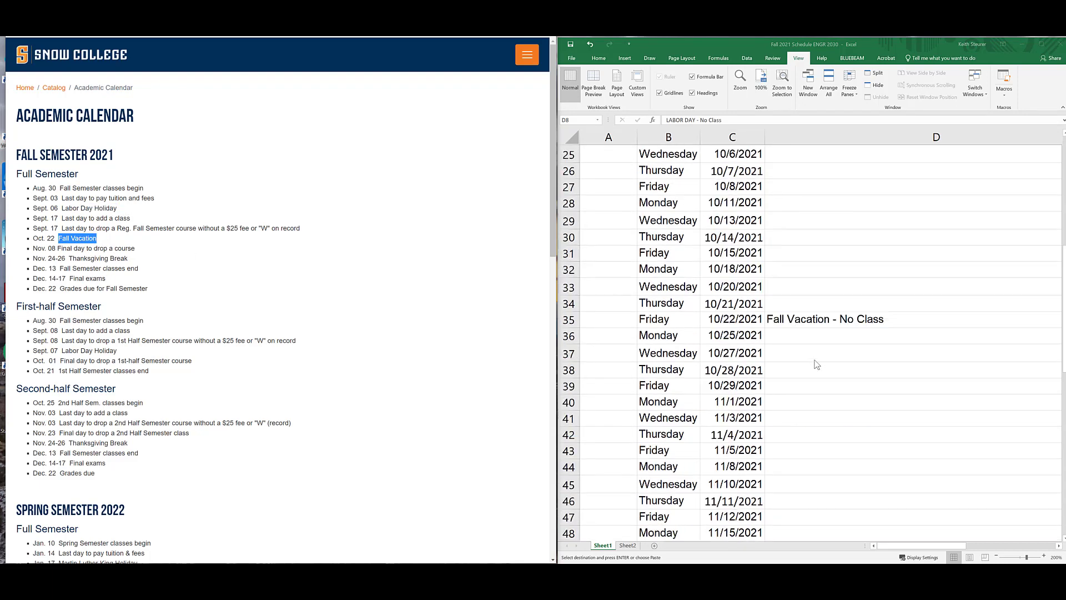
pyautogui.click(725, 319)
pyautogui.click(725, 319)
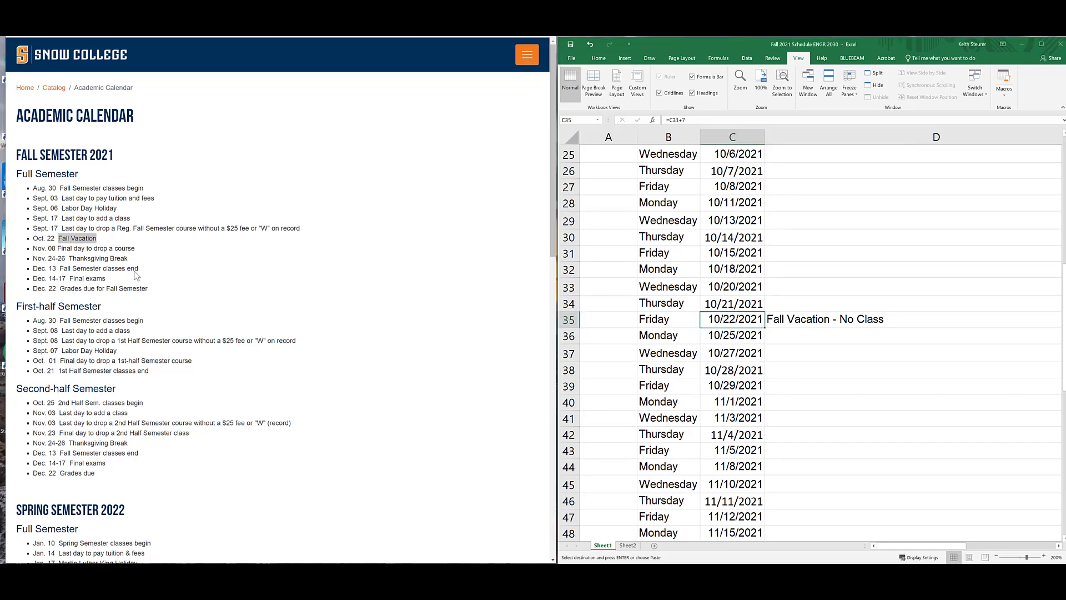
# Compare the Academic Calendar's Thanksgiving Break dates with the schedule's Thanksgiving rows
pyautogui.moveTo(46, 258); pyautogui.dragTo(128, 259)
pyautogui.scroll(-6, 799, 384)
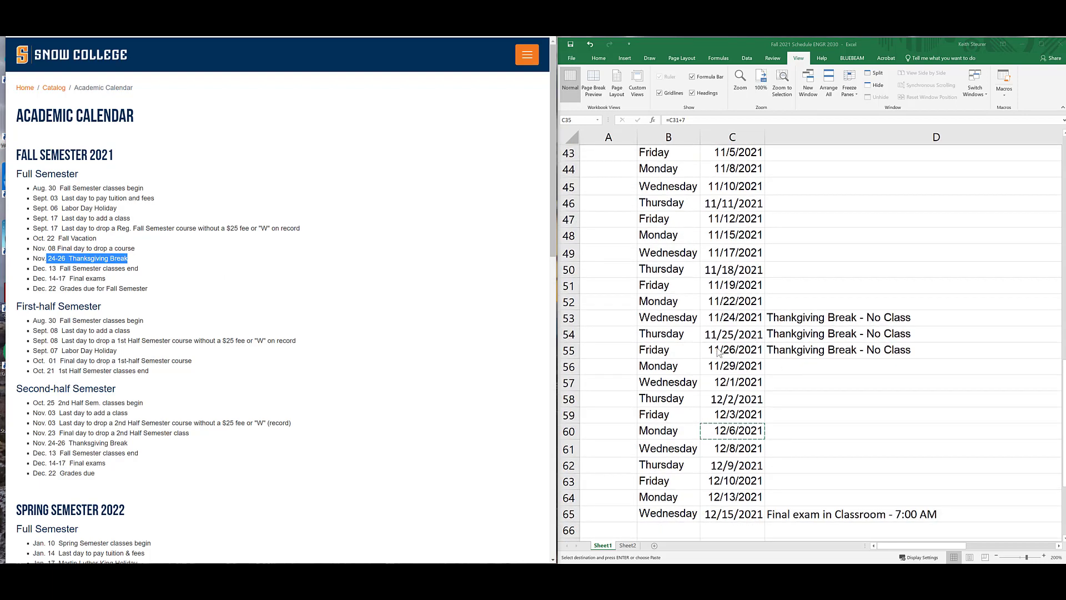
pyautogui.click(852, 399)
pyautogui.moveTo(346, 244); pyautogui.dragTo(344, 237)
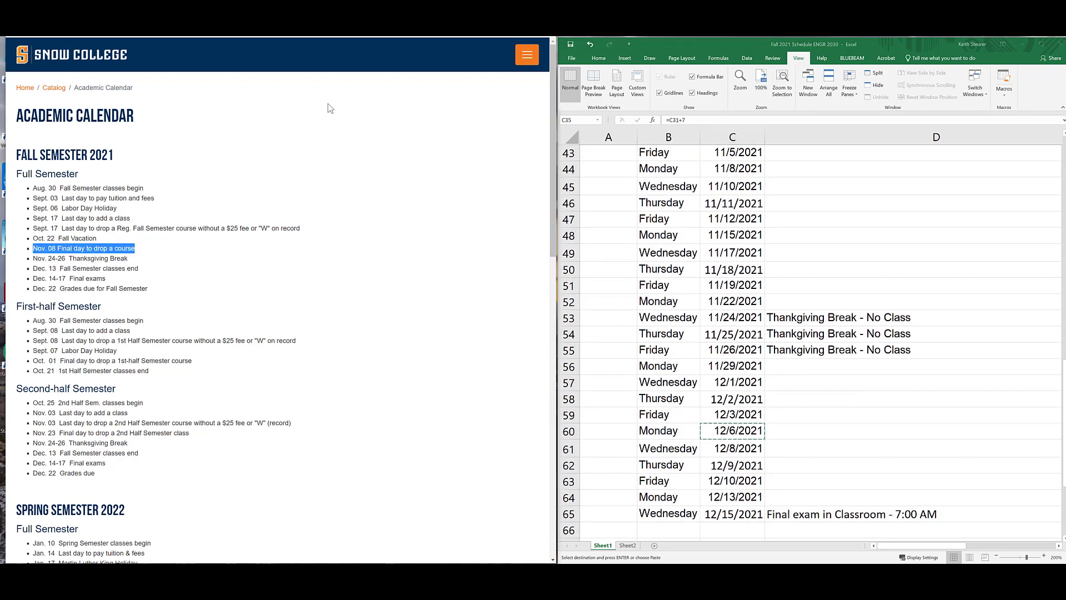
# Switch to the Canvas Course Schedule page, open it for editing and enlarge the editor to review the lecture table
pyautogui.click(322, 28)
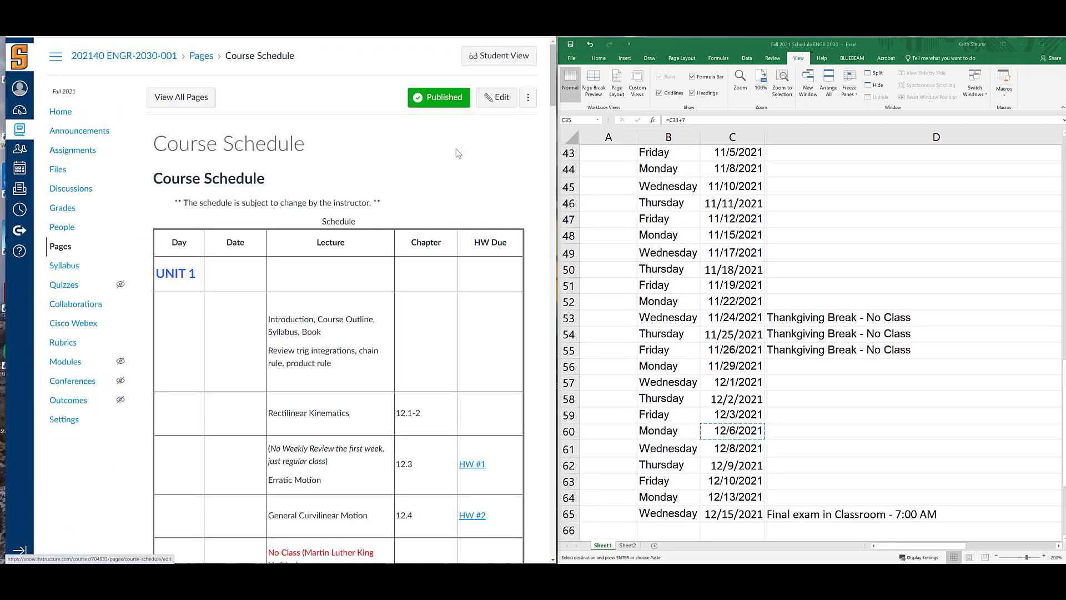
pyautogui.click(495, 103)
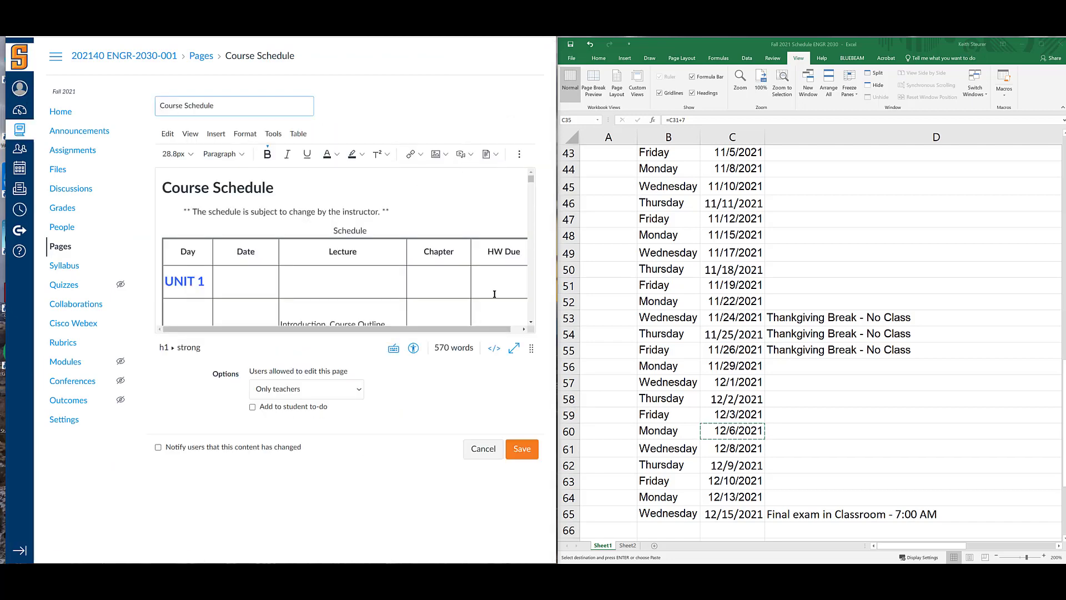
pyautogui.moveTo(531, 349); pyautogui.dragTo(517, 521)
pyautogui.scroll(-5, 434, 278)
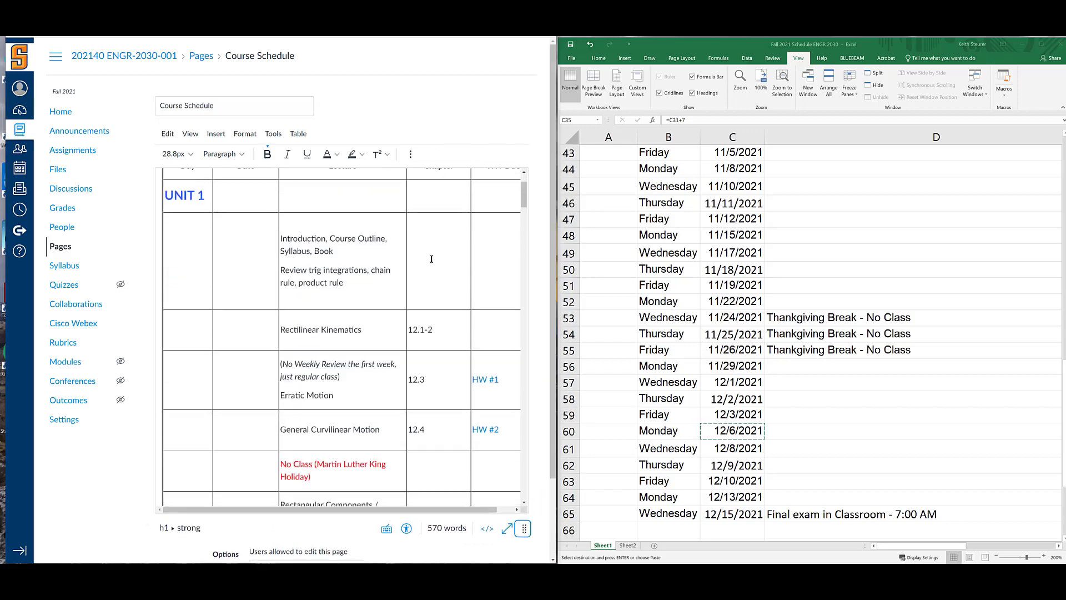
pyautogui.scroll(-10, 431, 249)
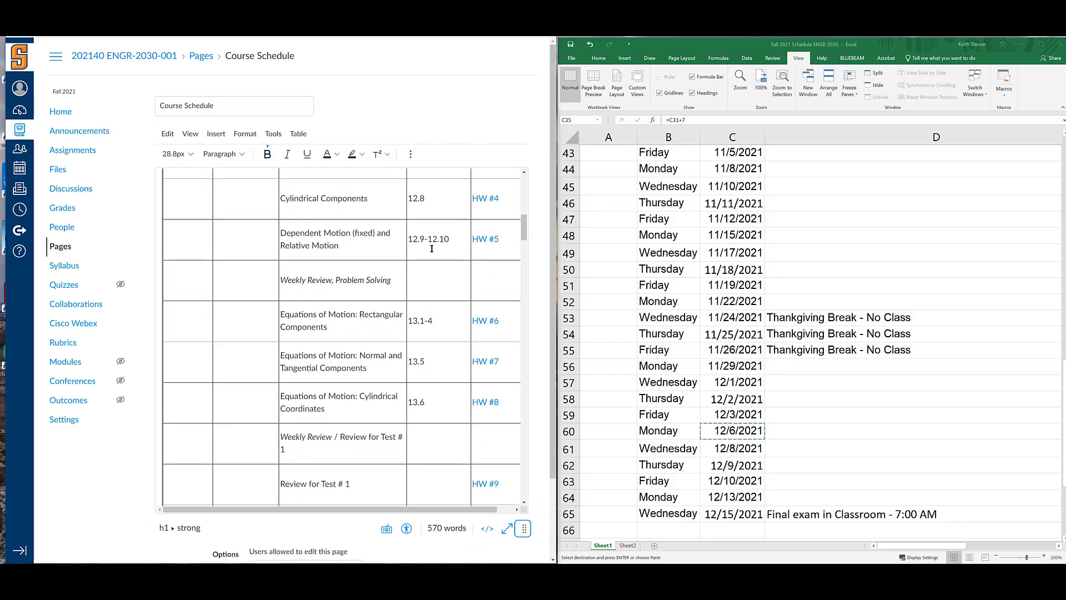
pyautogui.scroll(9, 431, 249)
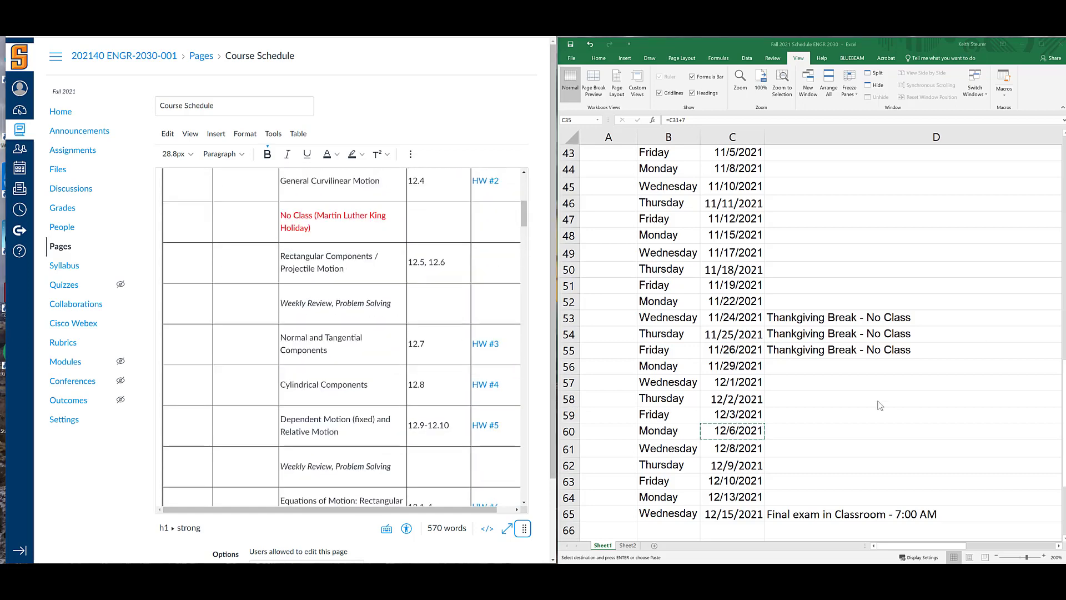
# Return to the Excel schedule, cancel the pending copy and select the final exam's weekday cell B65
pyautogui.scroll(-3, 814, 388)
pyautogui.click(653, 387)
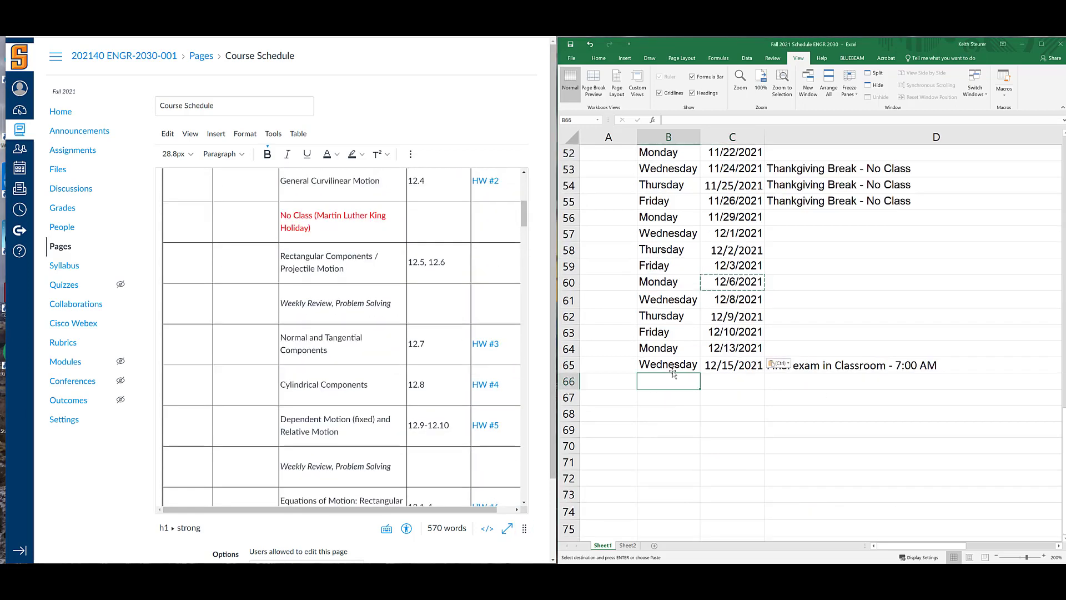
pyautogui.click(848, 393)
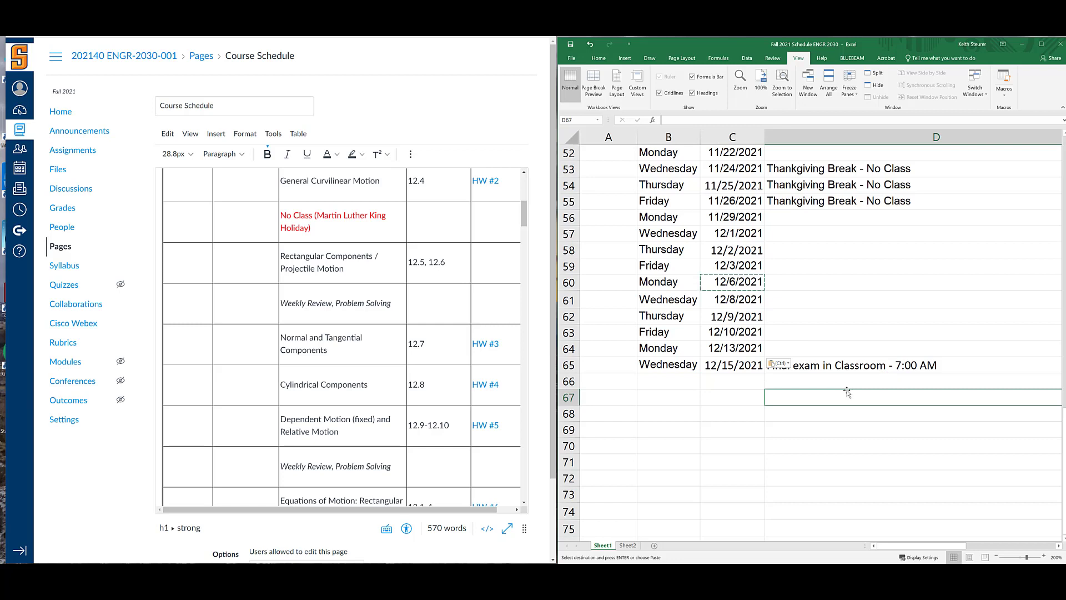
pyautogui.press('Escape')
pyautogui.click(614, 365)
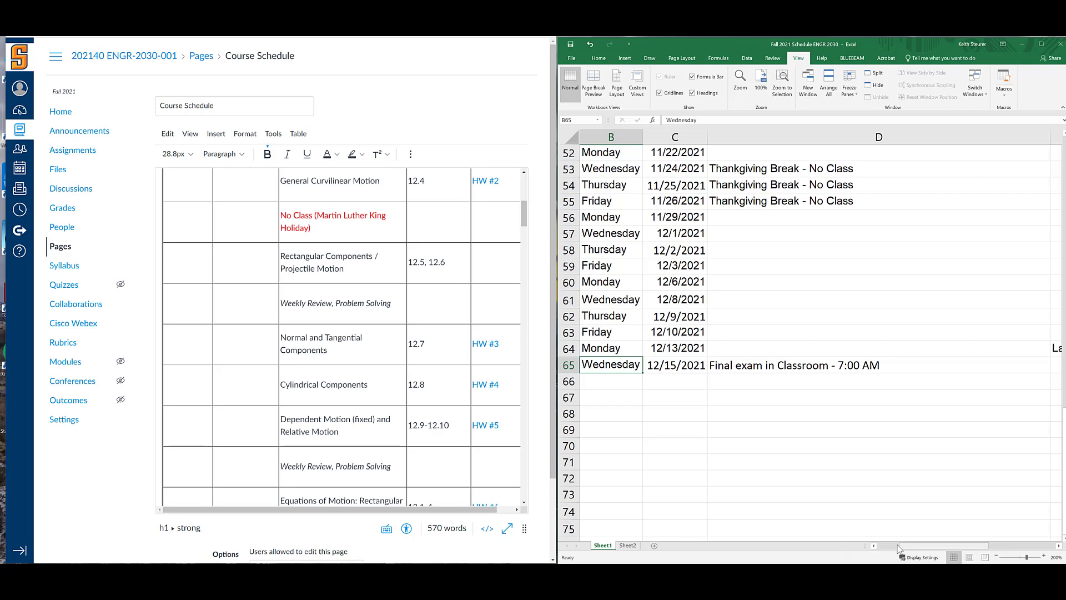
pyautogui.moveTo(898, 548); pyautogui.dragTo(887, 550)
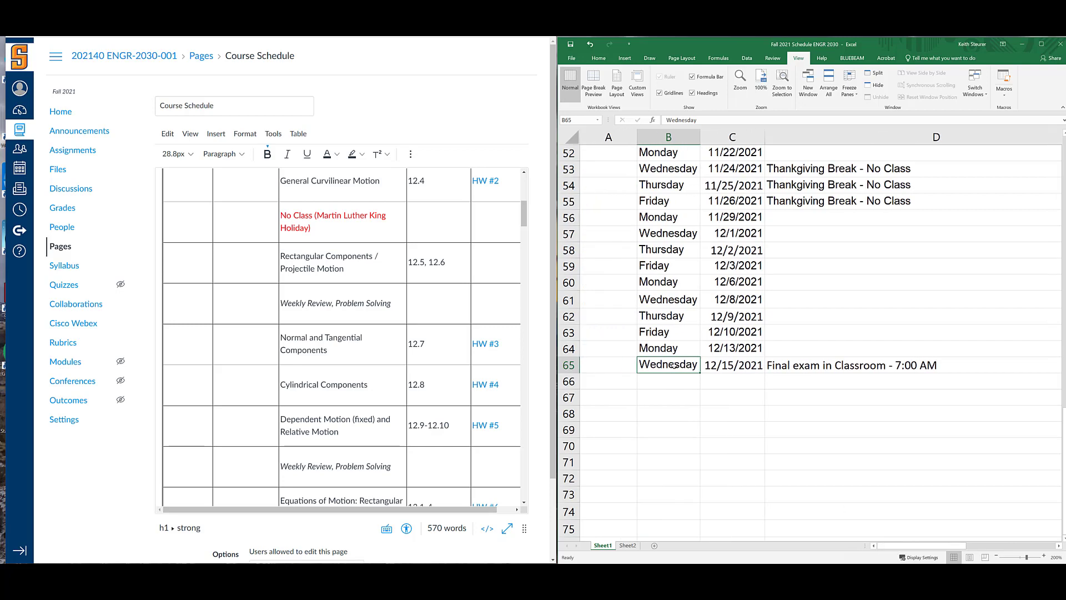
pyautogui.scroll(17, 680, 349)
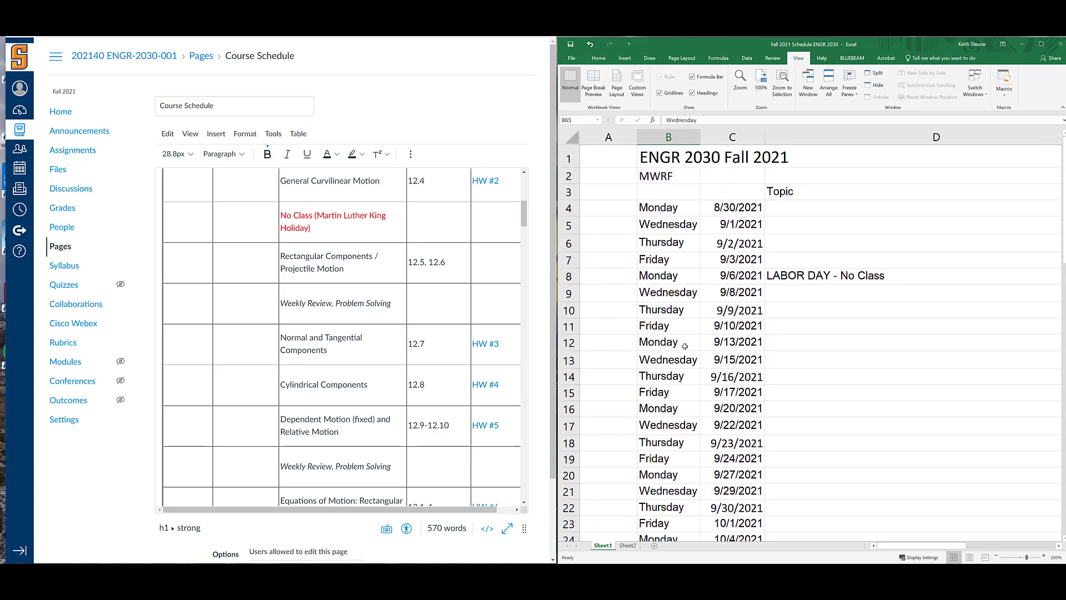
pyautogui.moveTo(683, 208); pyautogui.dragTo(723, 432)
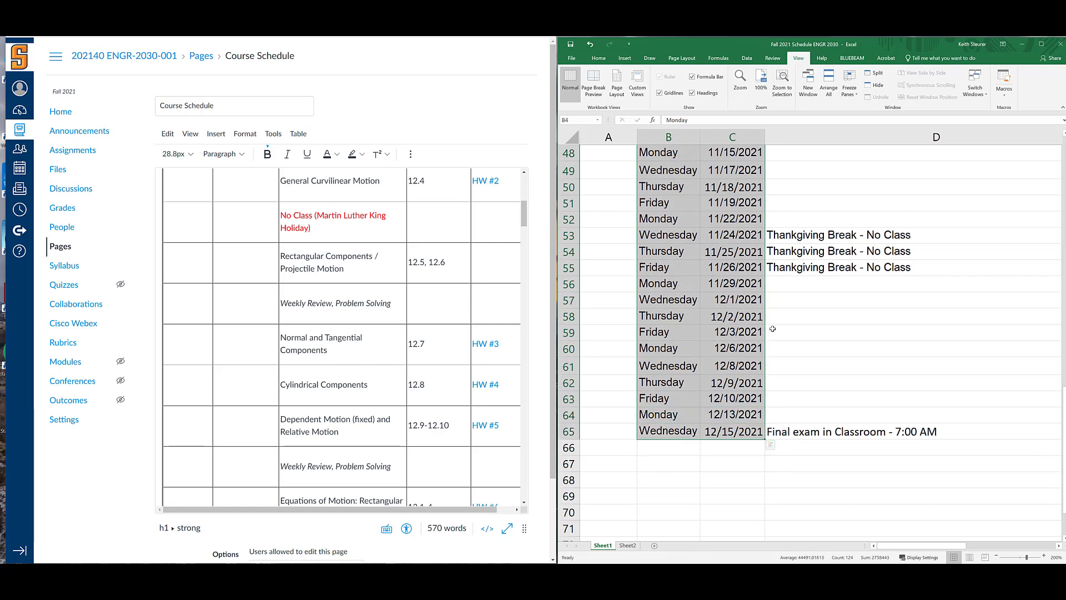
pyautogui.scroll(16, 775, 328)
pyautogui.click(779, 240)
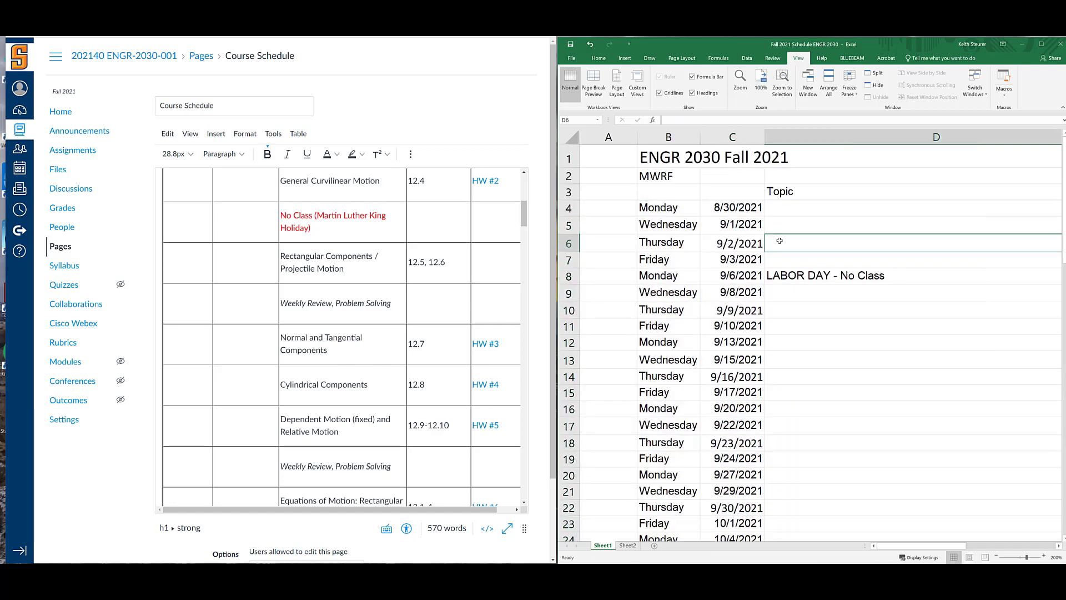
pyautogui.click(675, 208)
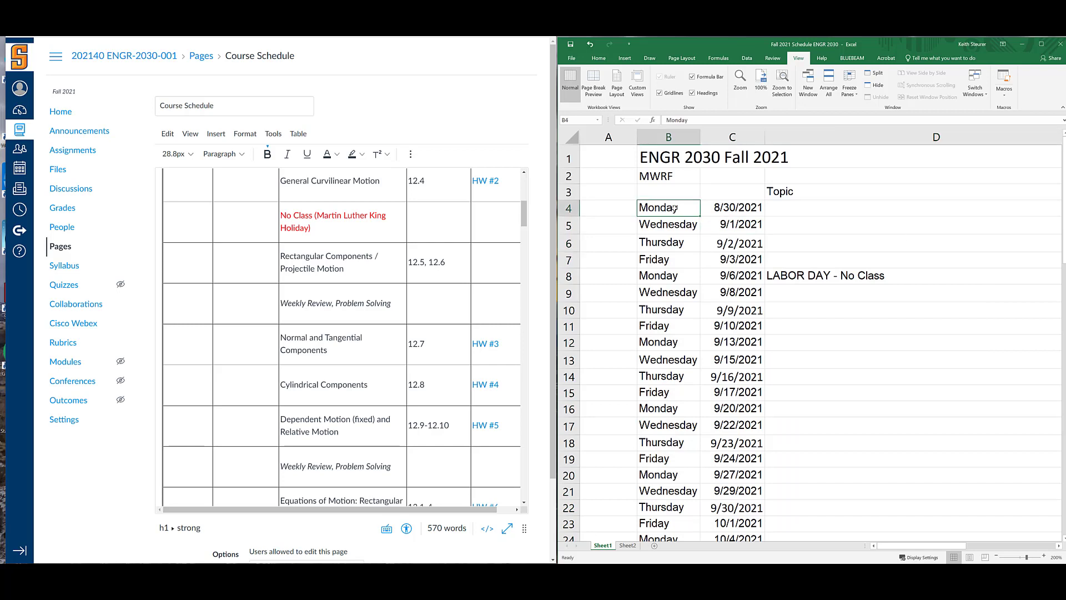
# Try the Long Date number format on the first class date in cell C4 and undo it
pyautogui.click(736, 208)
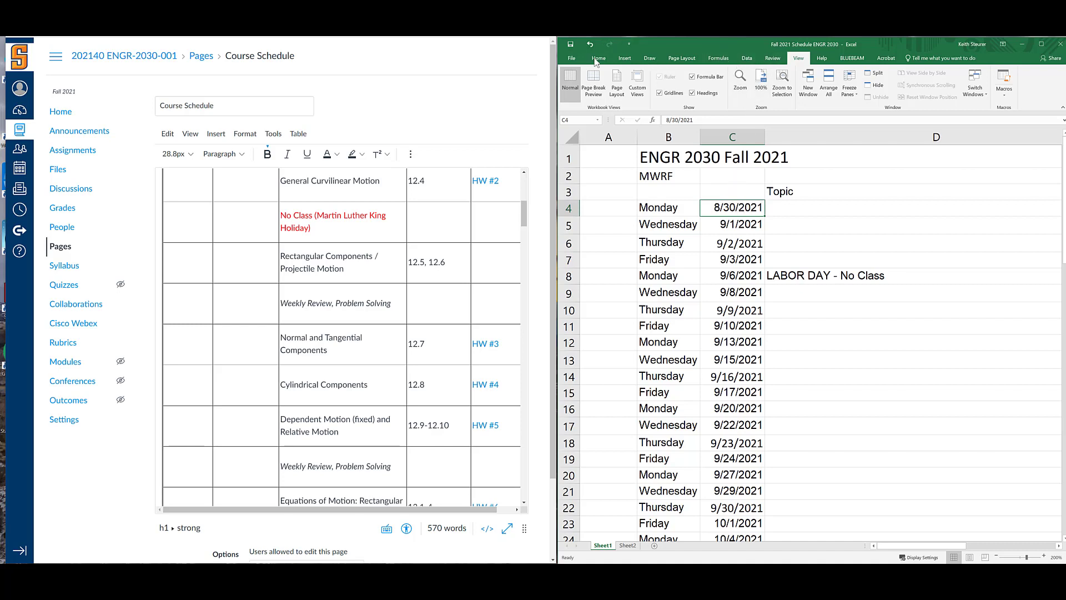
pyautogui.click(599, 59)
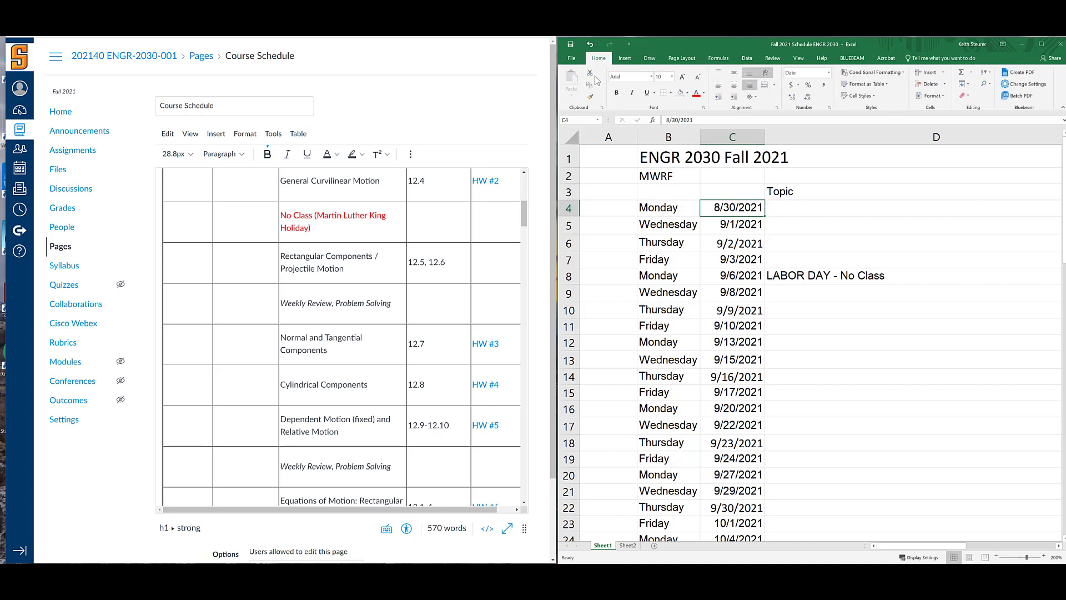
pyautogui.click(829, 73)
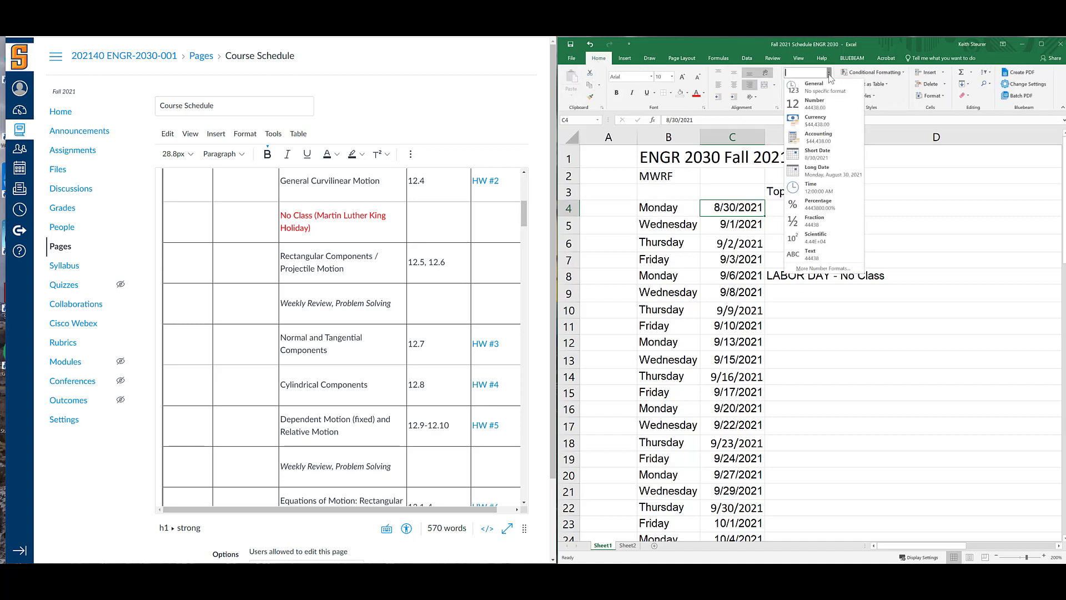
pyautogui.click(826, 173)
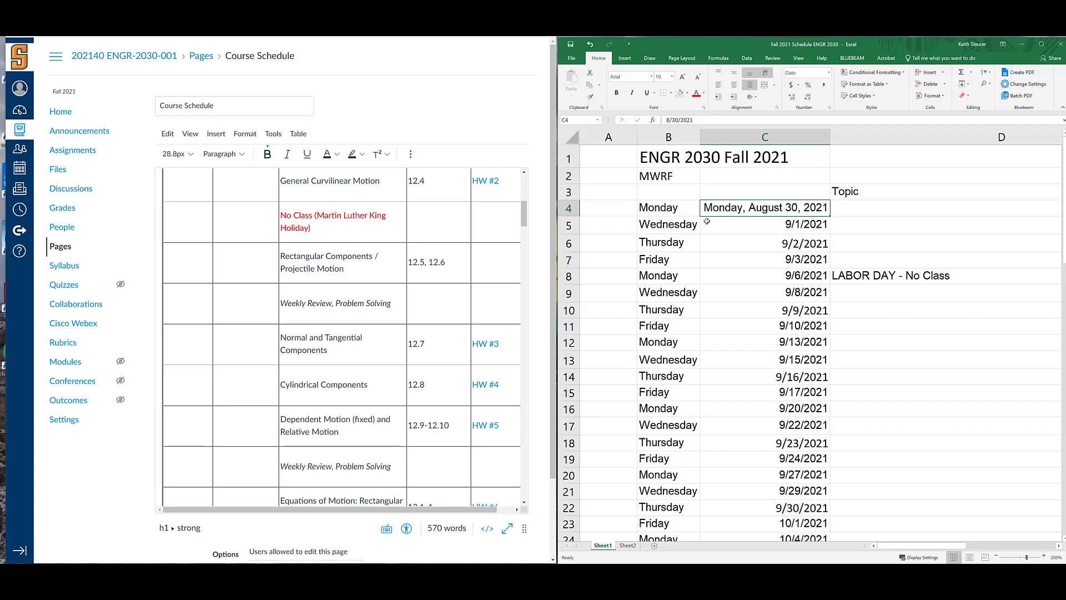
pyautogui.hotkey('ctrl', 'z')
pyautogui.hotkey('ctrl', 'z')
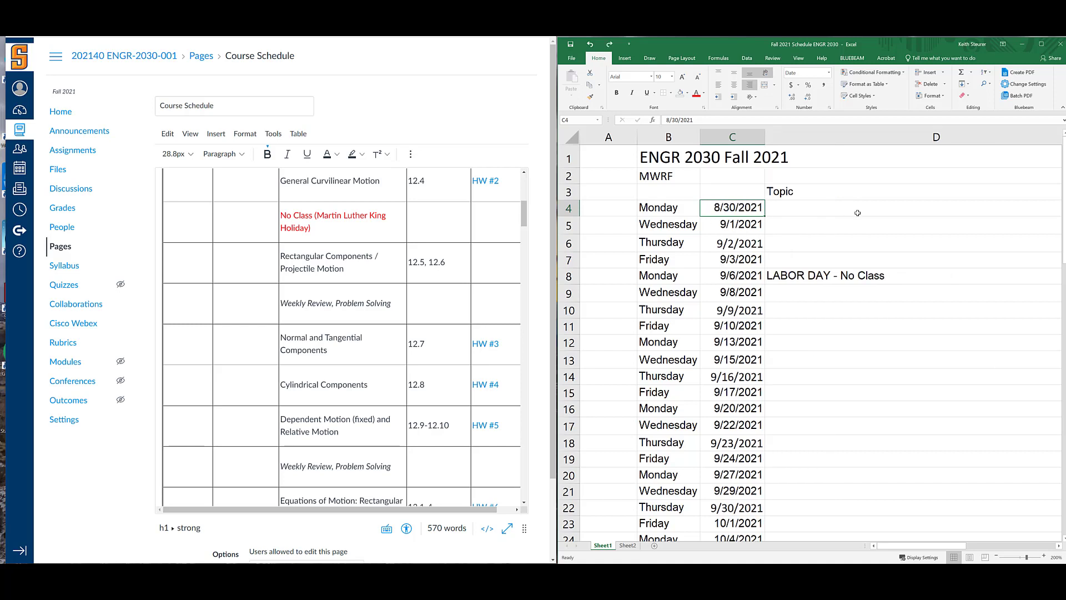
# Copy the weekdays and dates in B4:C65 and paste them into the Canvas table from the first empty Day cell under UNIT 1
pyautogui.moveTo(688, 209); pyautogui.dragTo(731, 419)
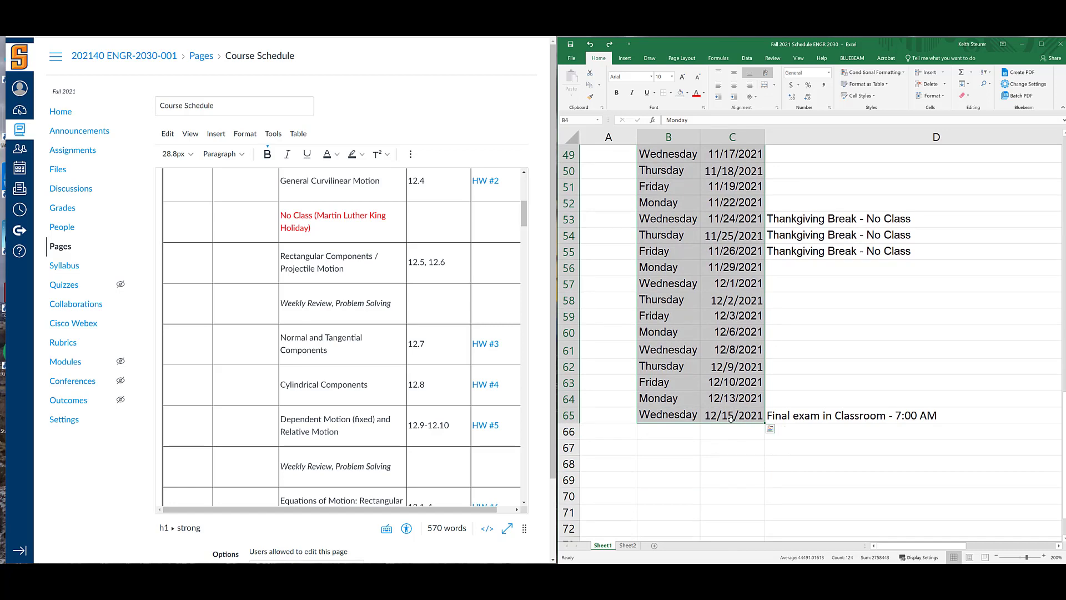
pyautogui.hotkey('ctrl', 'c')
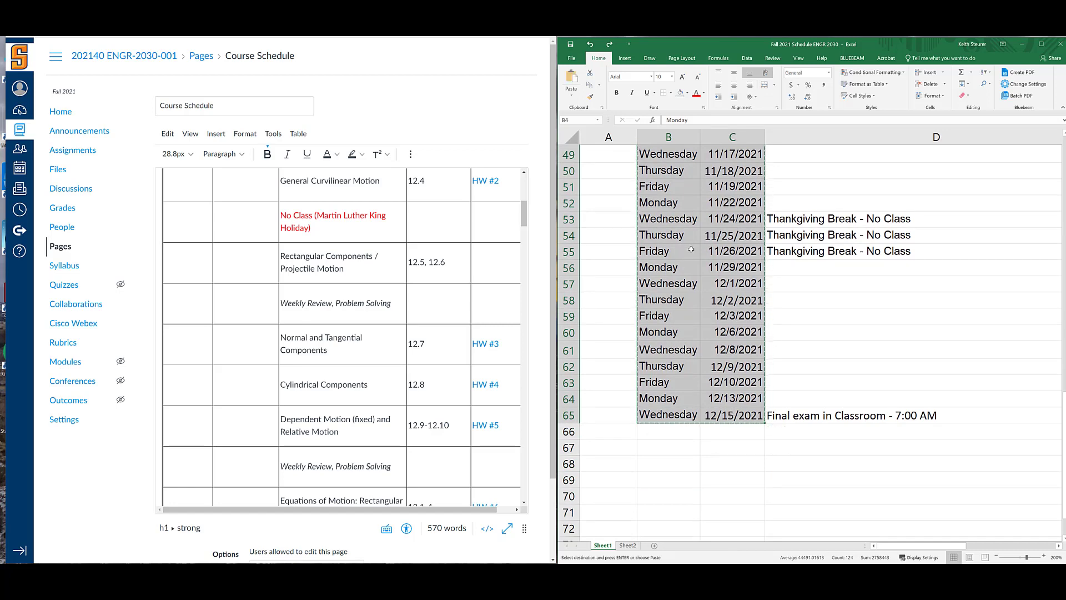
pyautogui.scroll(12, 692, 249)
pyautogui.scroll(4, 698, 235)
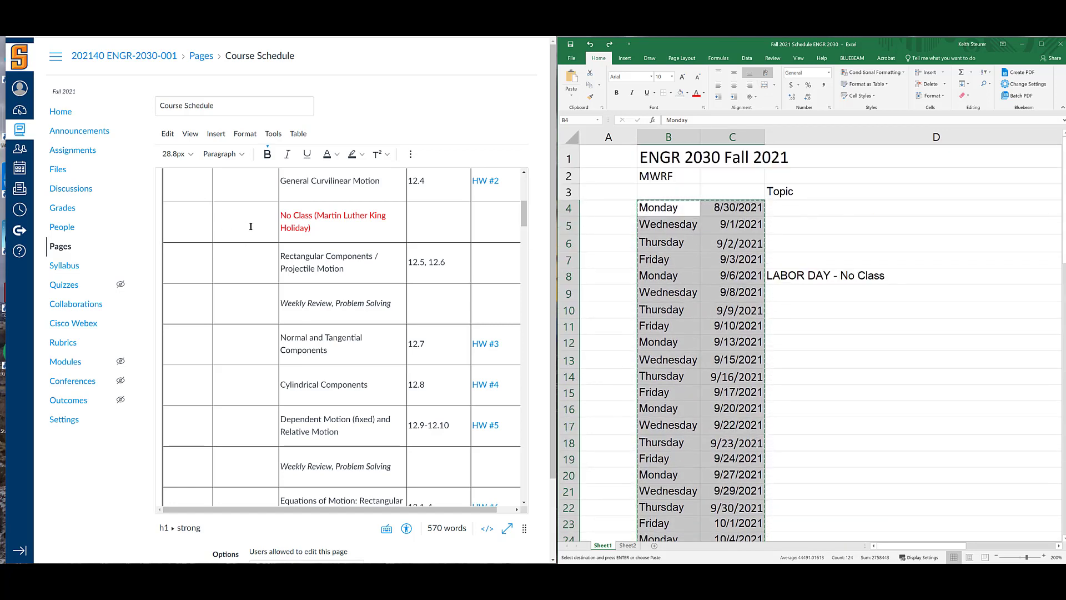
pyautogui.scroll(5, 250, 226)
pyautogui.click(197, 306)
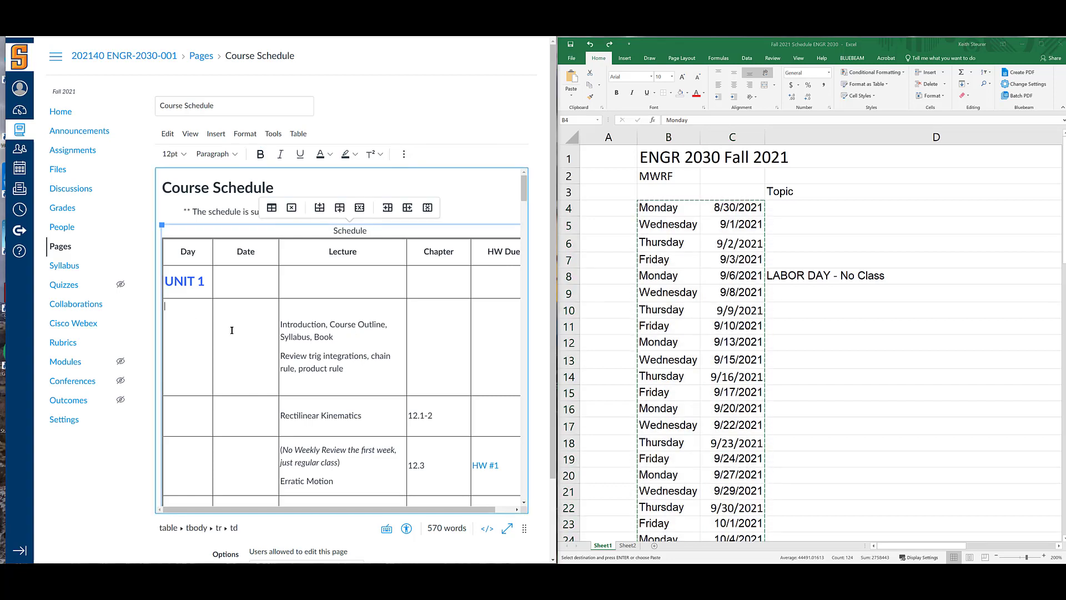
pyautogui.hotkey('ctrl', 'v')
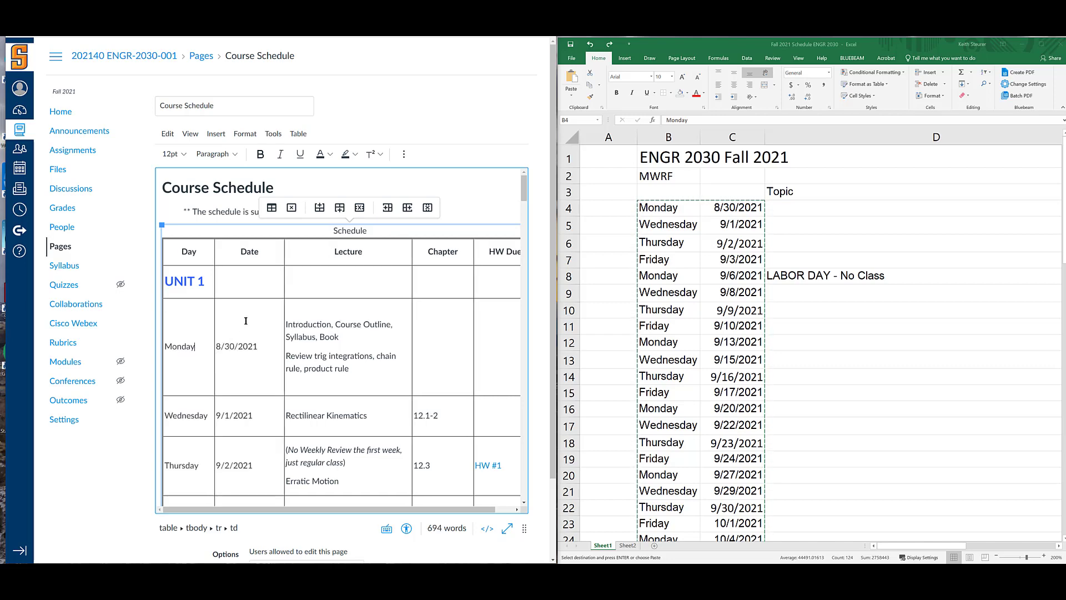
# Examine how the pasted days and dates line up with the lecture rows down the Canvas table
pyautogui.scroll(-10, 246, 320)
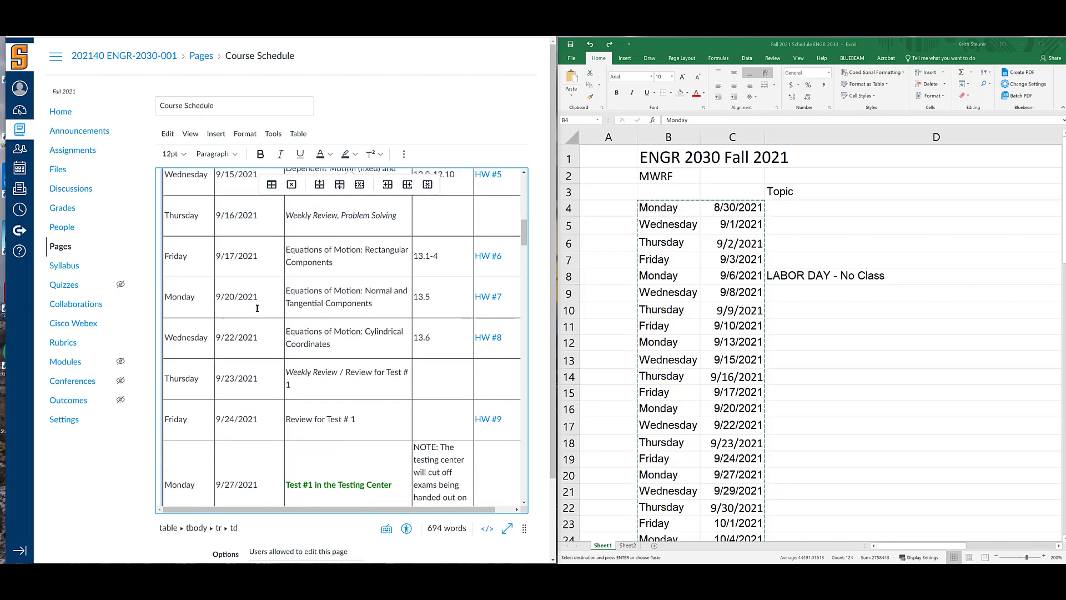
pyautogui.scroll(-5, 258, 308)
pyautogui.scroll(-3, 258, 308)
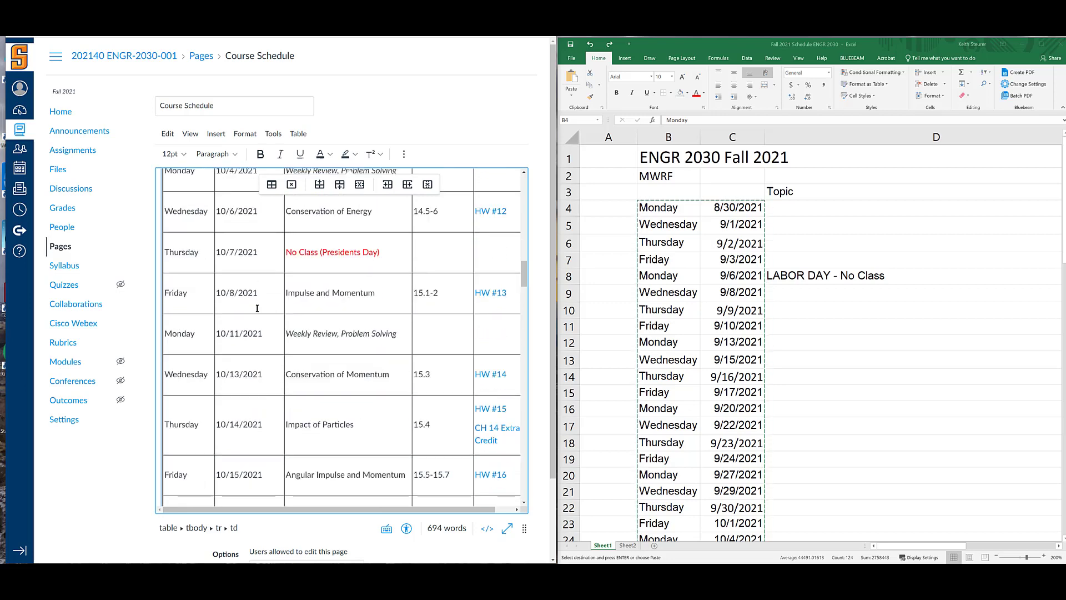
pyautogui.scroll(-10, 258, 306)
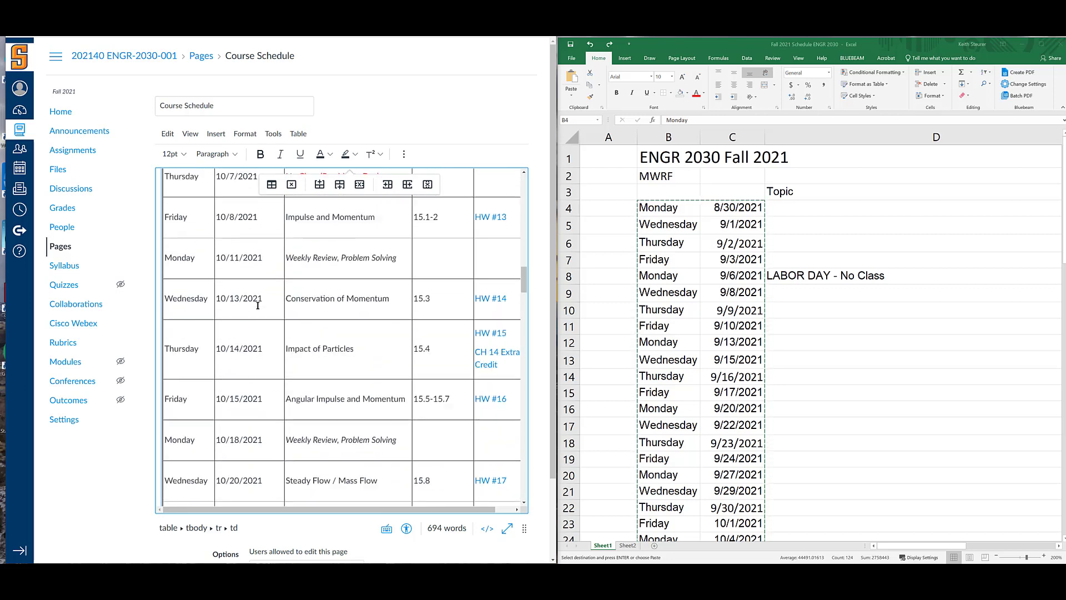
pyautogui.scroll(-10, 258, 305)
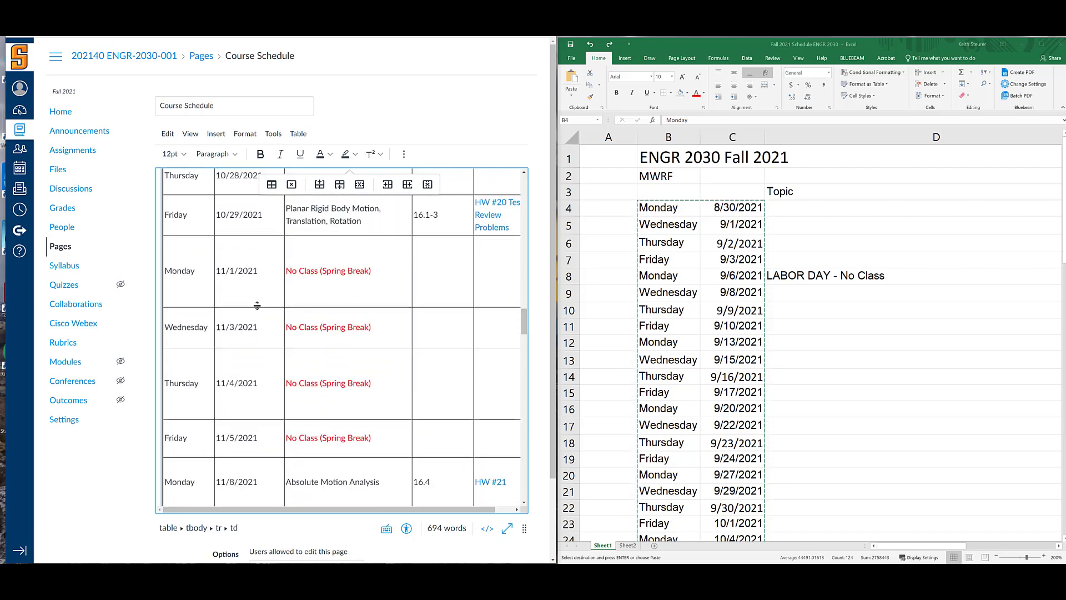
pyautogui.scroll(-6, 258, 304)
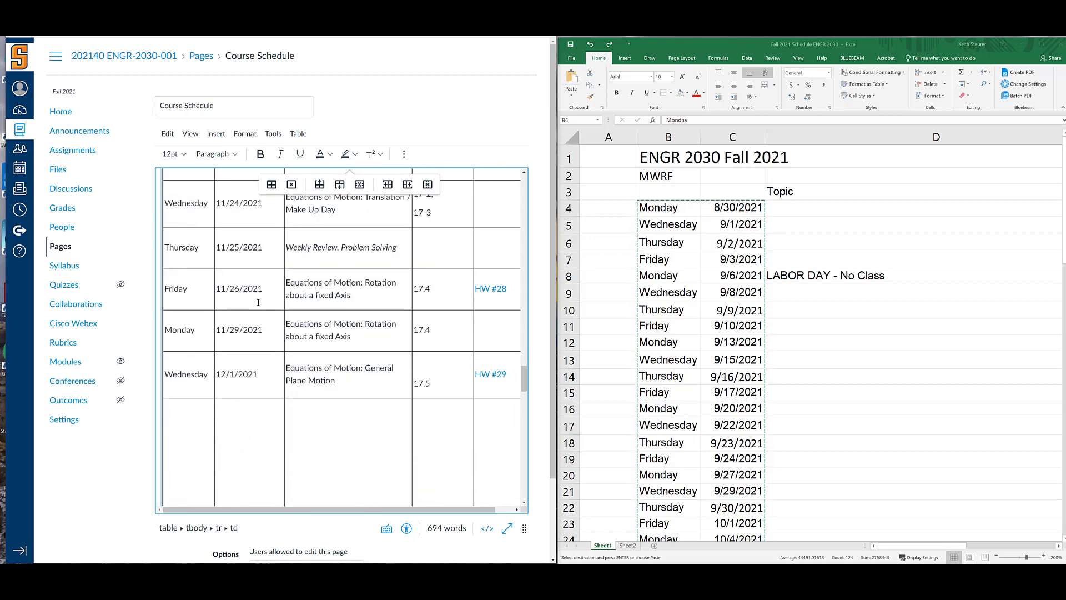
pyautogui.scroll(-3, 255, 329)
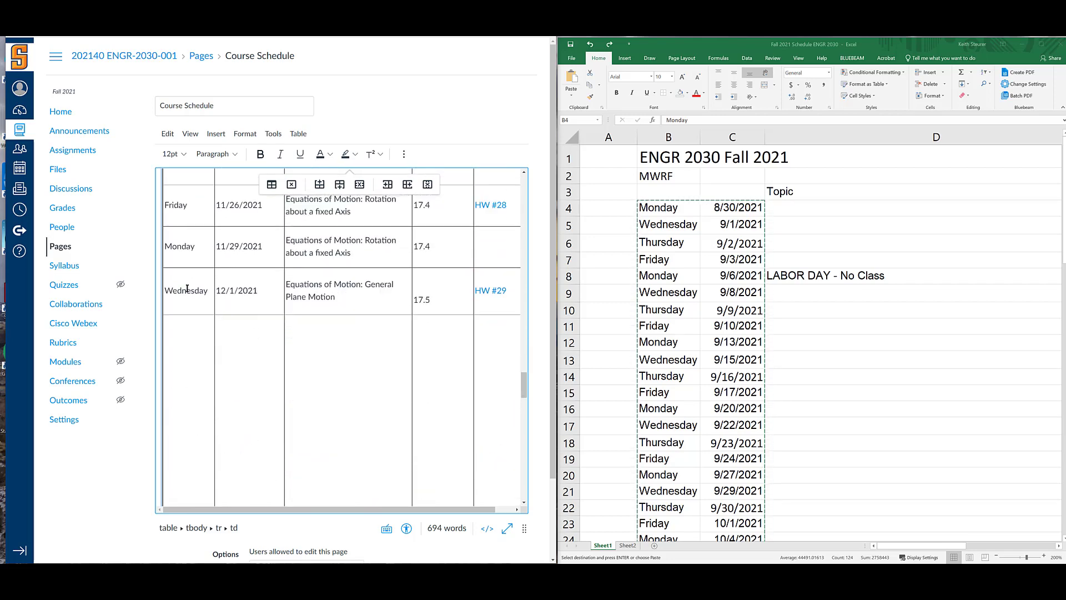
# Shorten the oversized 12/2/2021 row containing the Weekly Review and Review for Test #3
pyautogui.scroll(-4, 246, 292)
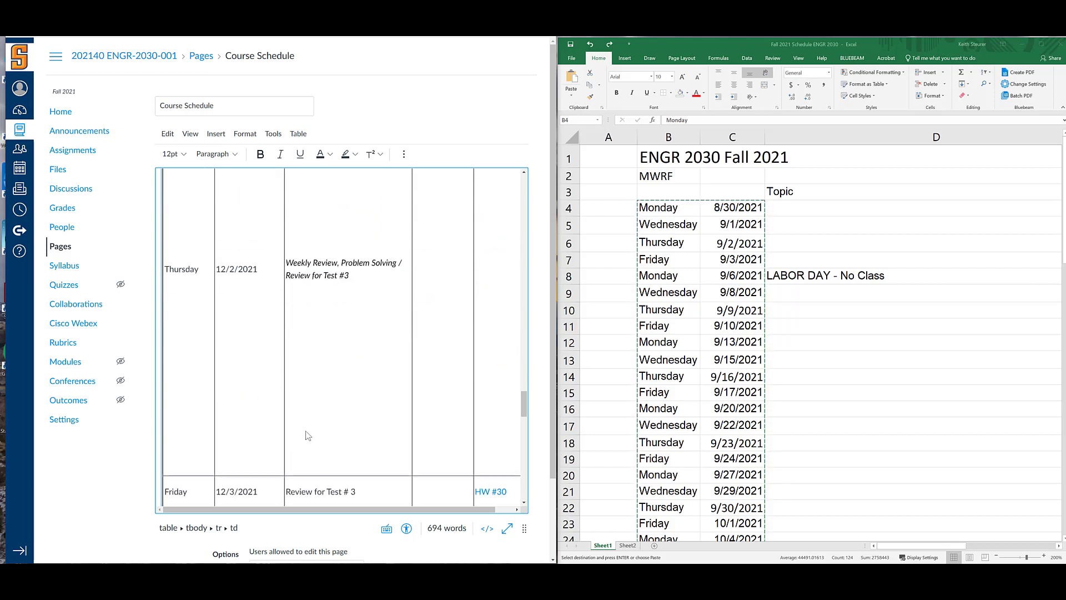
pyautogui.scroll(-4, 294, 302)
pyautogui.scroll(3, 294, 301)
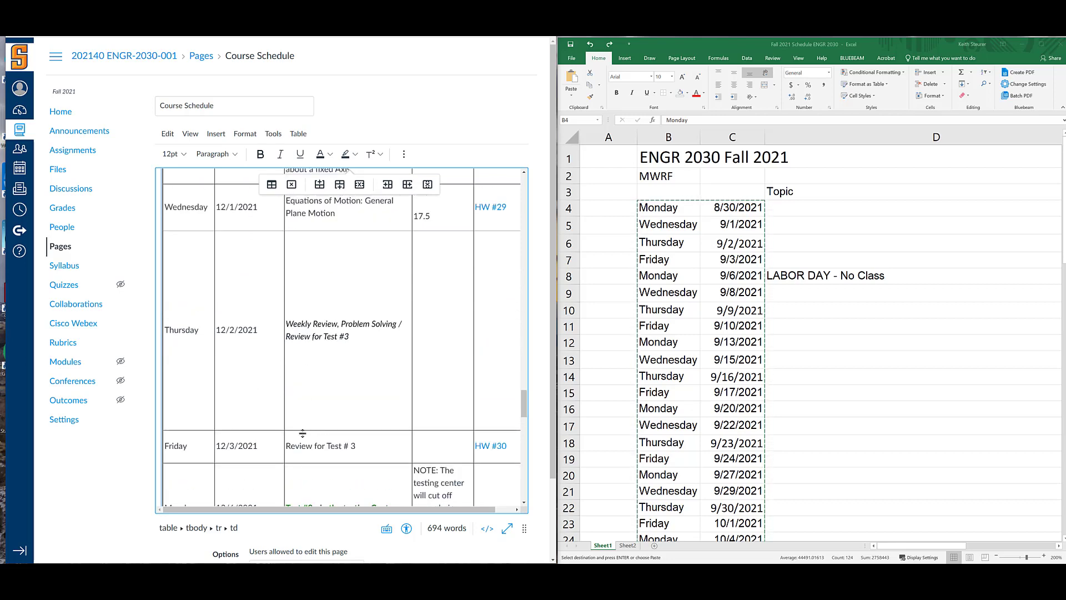
pyautogui.moveTo(315, 429); pyautogui.dragTo(321, 347)
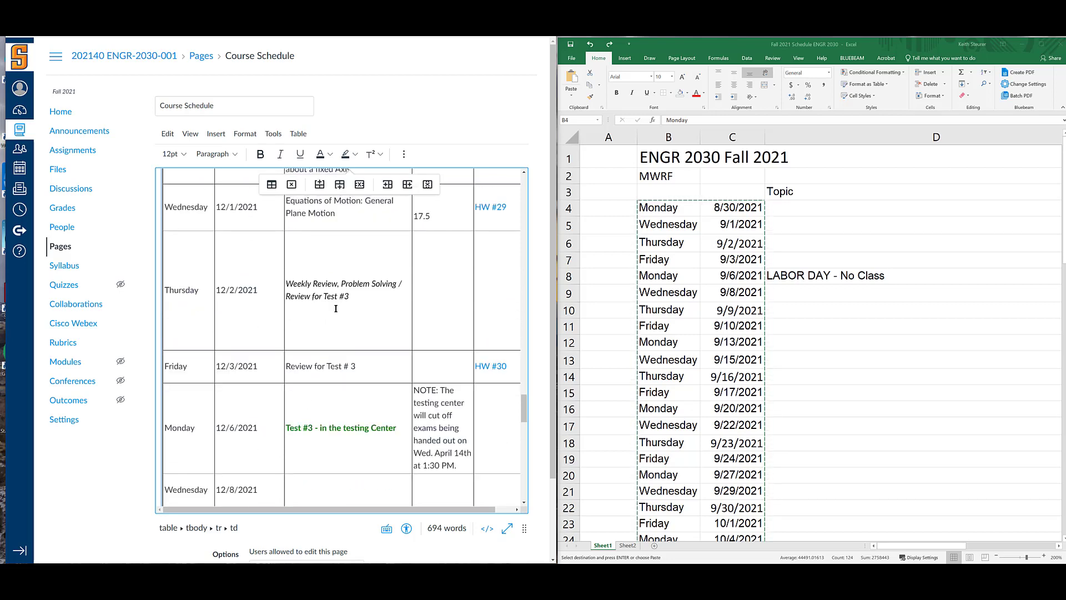
# Clear the four "No Class (Spring Break)" entries from the Lecture cells dated 11/1/2021 to 11/5/2021
pyautogui.scroll(-10, 334, 322)
pyautogui.scroll(-5, 336, 308)
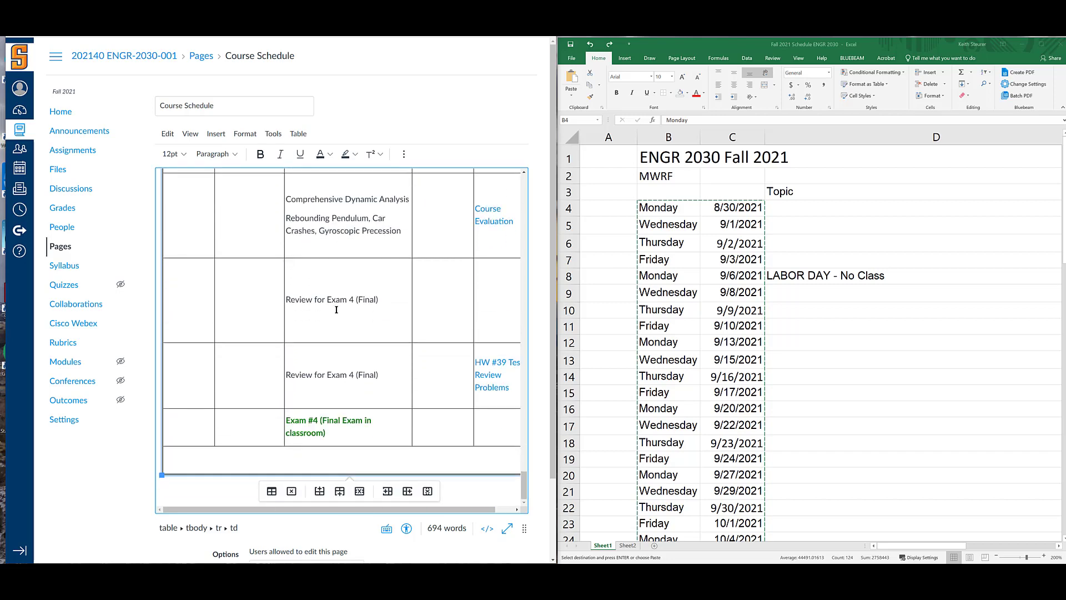
pyautogui.scroll(6, 354, 356)
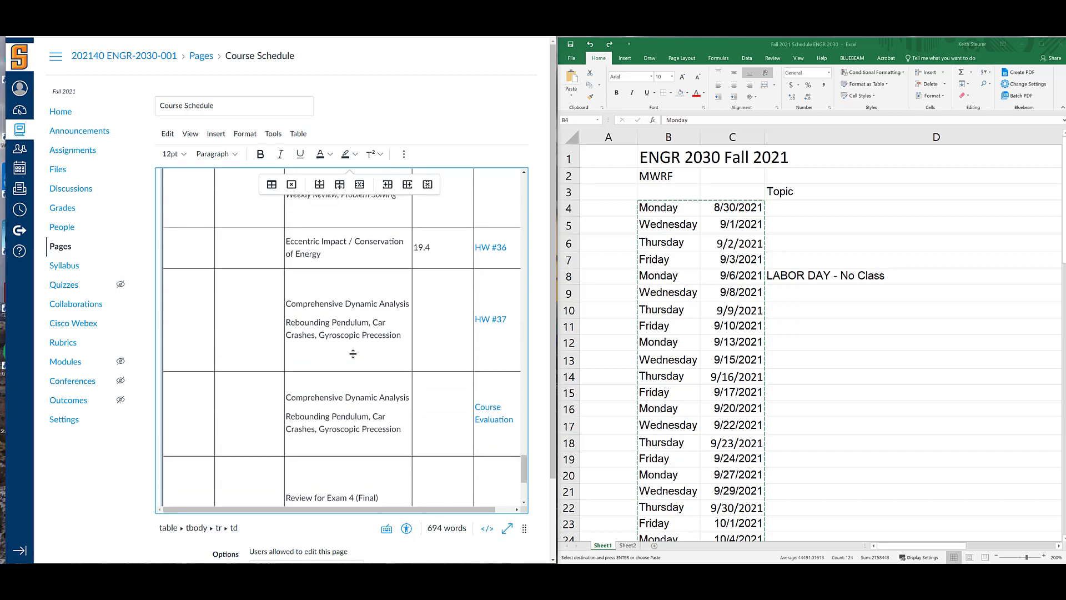
pyautogui.scroll(15, 358, 351)
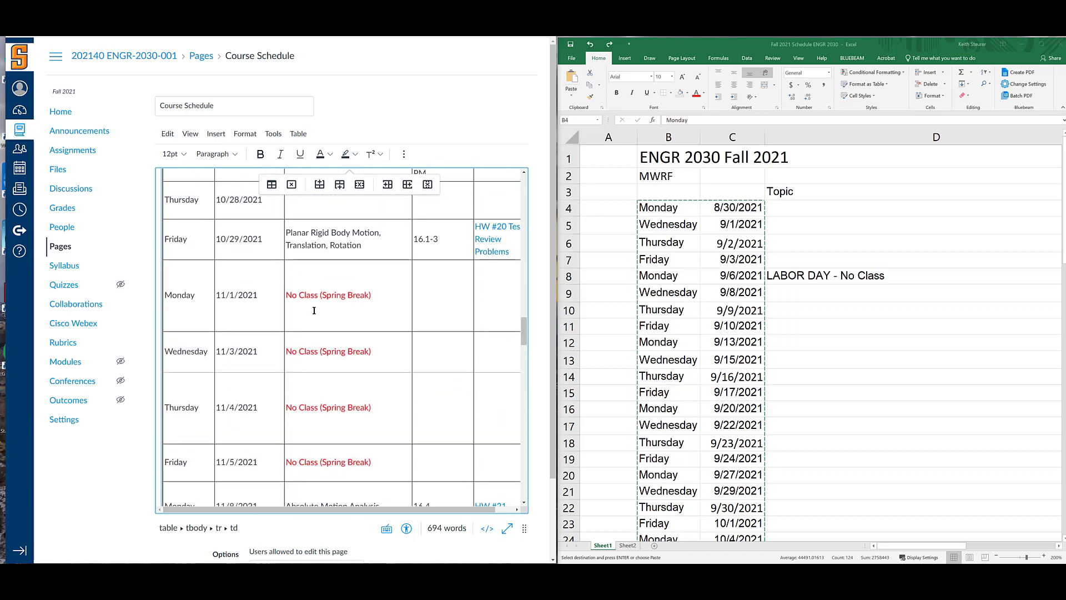
pyautogui.scroll(-1, 358, 287)
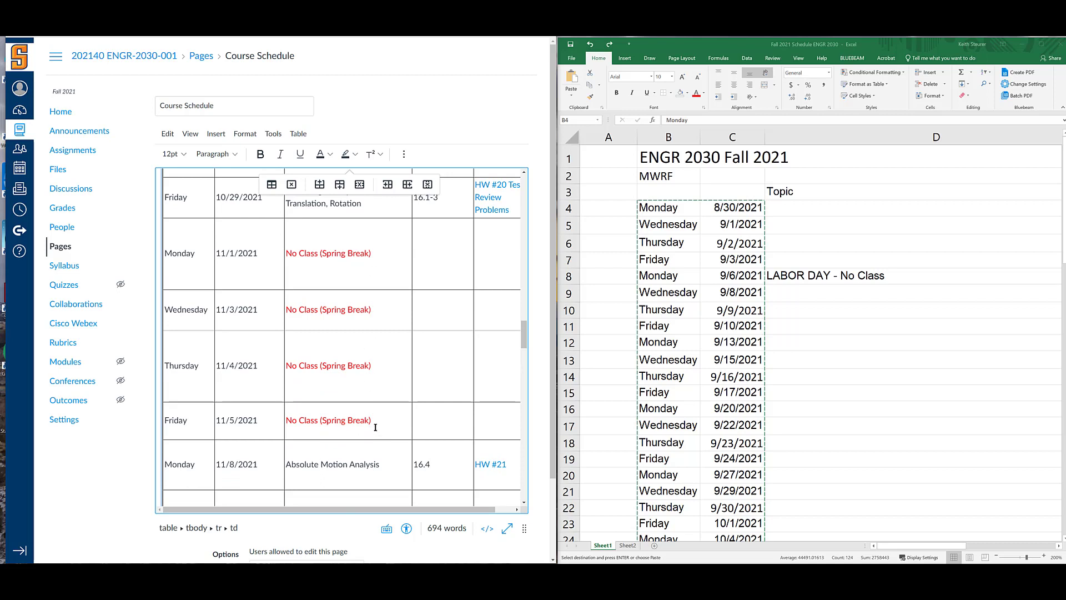
pyautogui.moveTo(375, 427); pyautogui.dragTo(318, 267)
pyautogui.press('Delete')
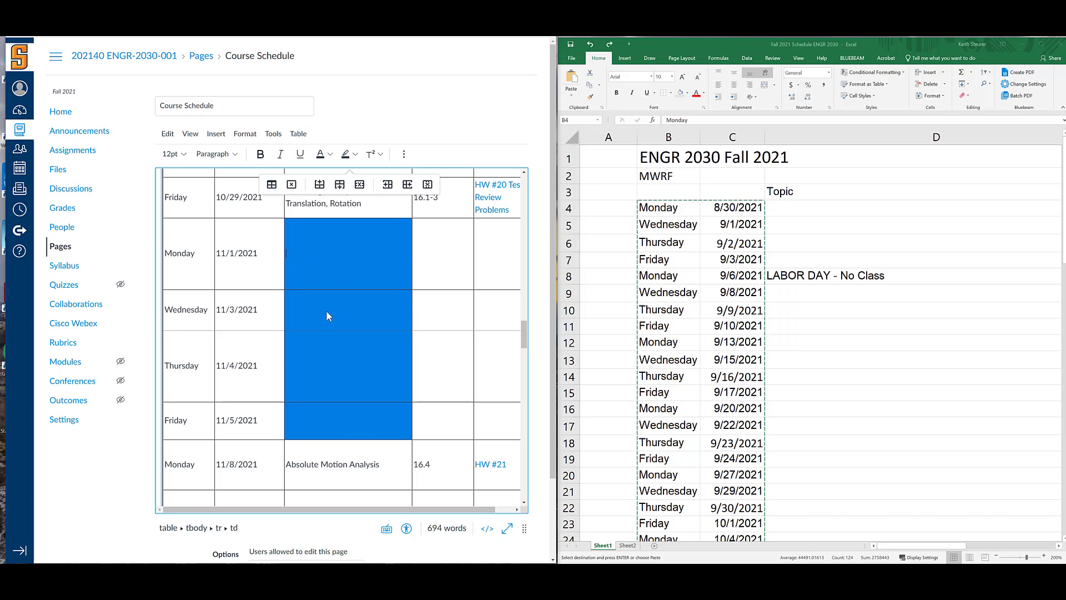
pyautogui.click(348, 301)
pyautogui.scroll(-1, 347, 301)
# Change the no-class reason in the 9/6/2021 Lecture cell from Martin Luther King Holiday to "Labor Day", keeping the parentheses
pyautogui.scroll(15, 348, 301)
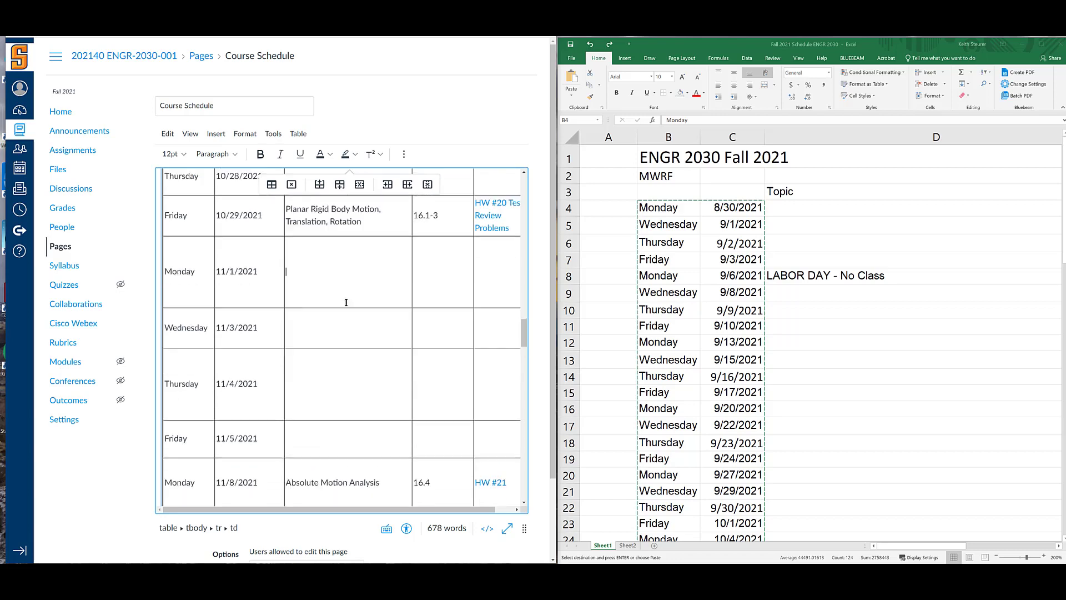
pyautogui.scroll(10, 346, 302)
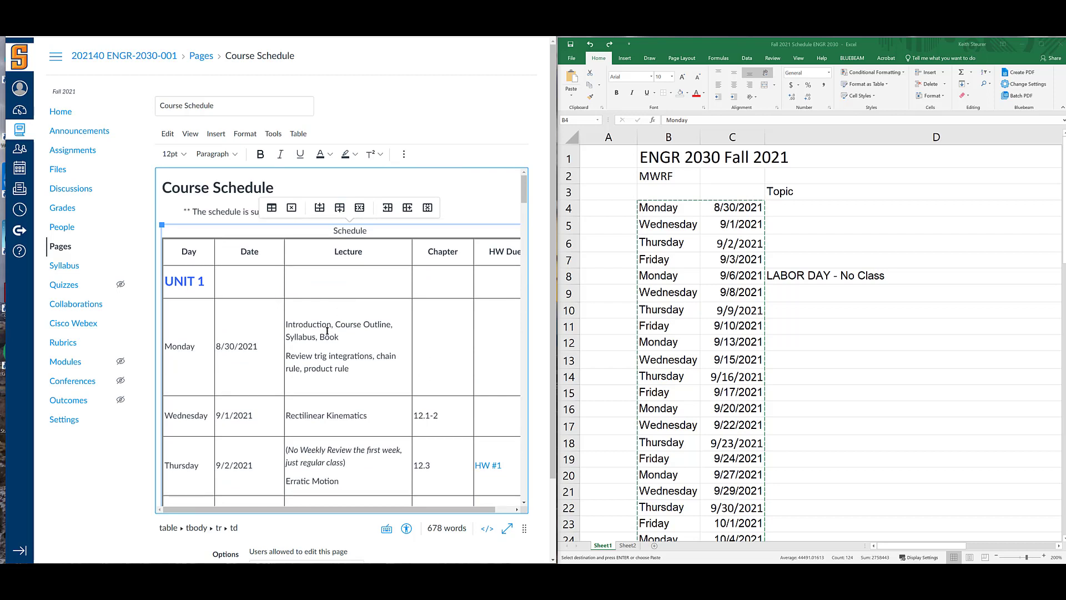
pyautogui.scroll(-1, 328, 331)
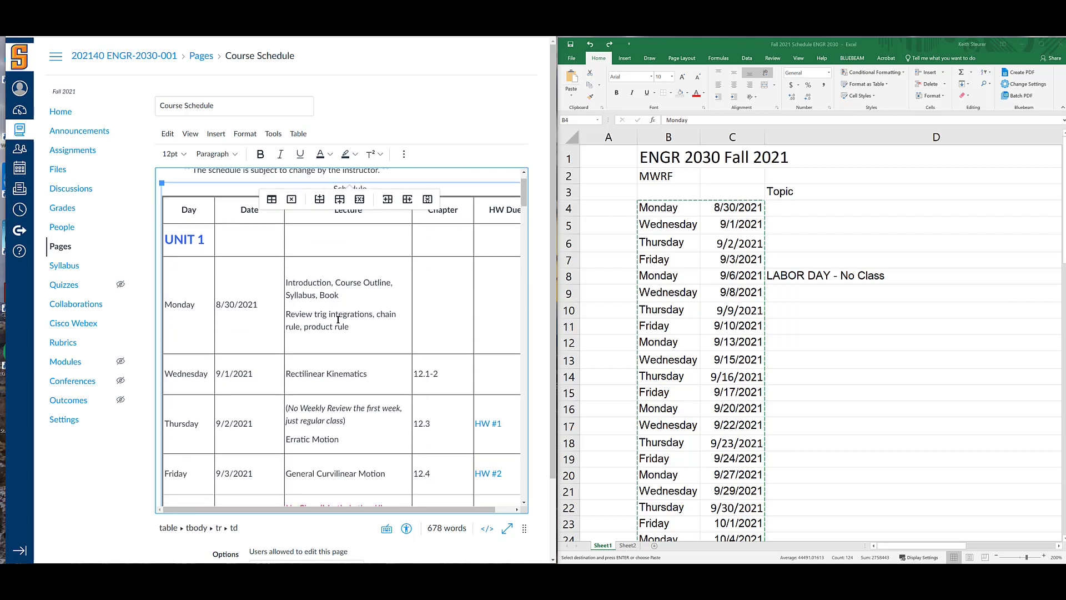
pyautogui.scroll(-2, 339, 319)
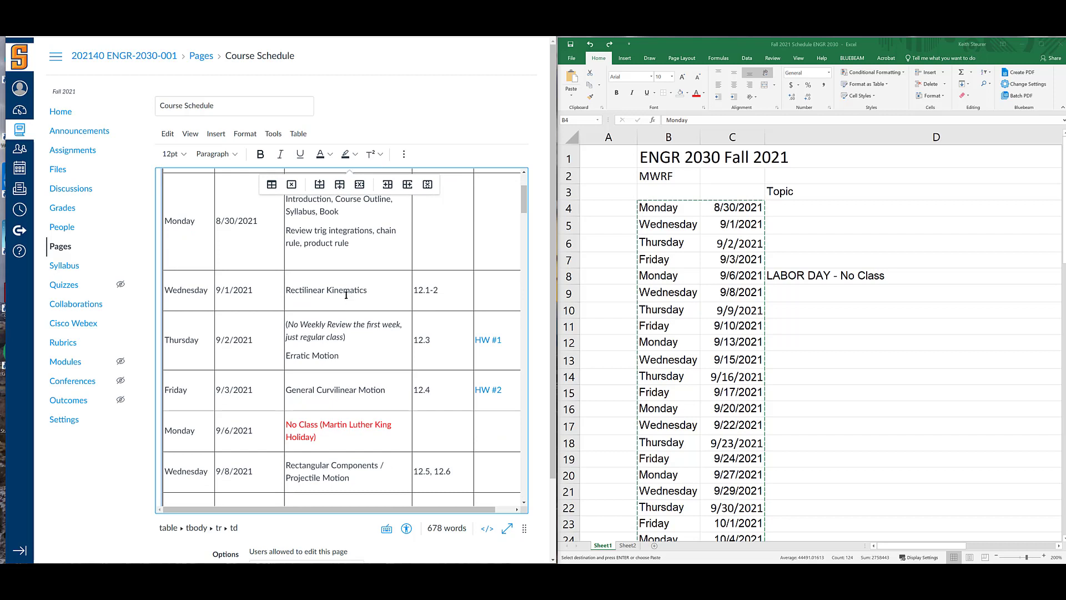
pyautogui.scroll(-1, 346, 295)
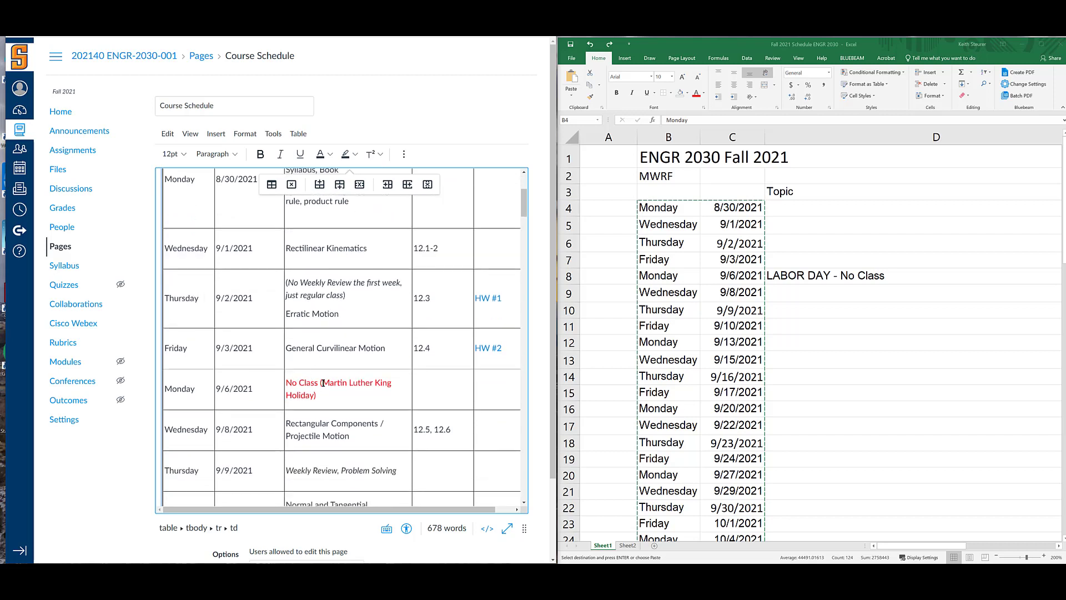
pyautogui.moveTo(322, 382); pyautogui.dragTo(314, 396)
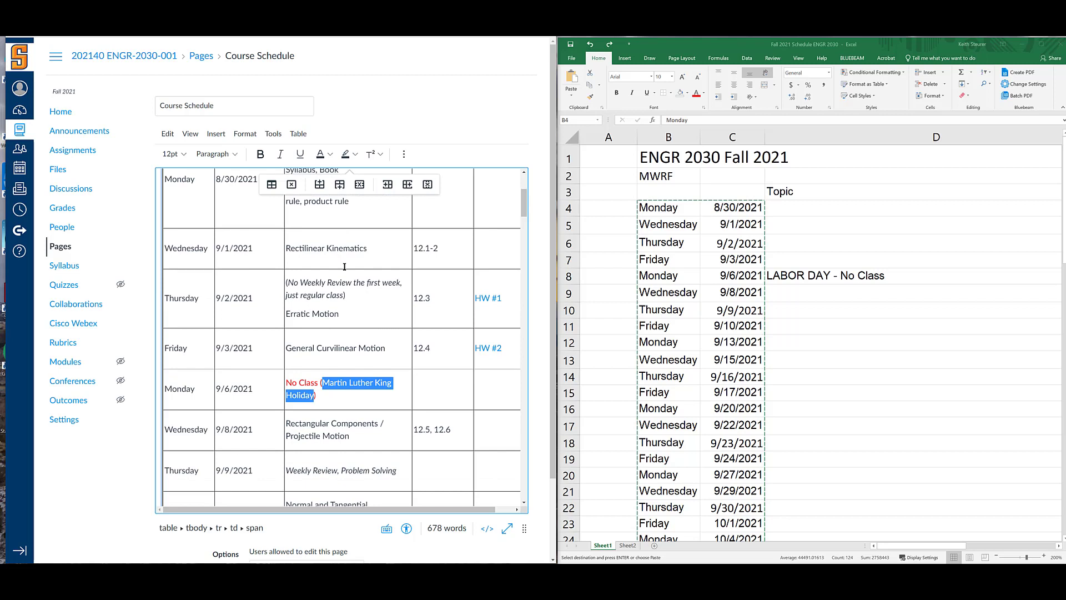
pyautogui.press('BackSpace')
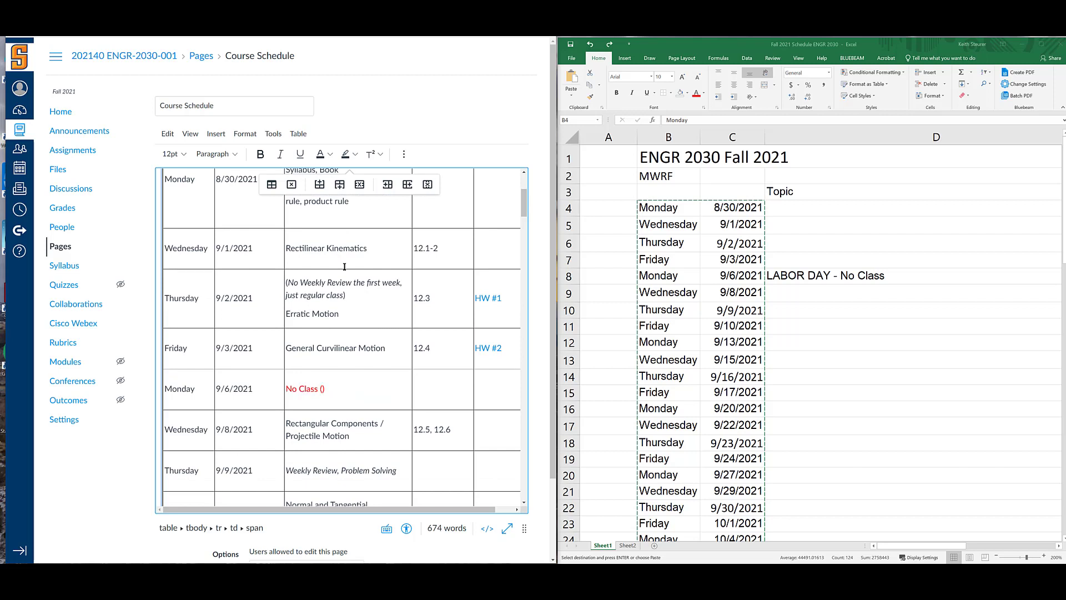
pyautogui.write('Labor Day')
# Review the remaining lecture, test and no-class entries down the Canvas schedule, ending at the HW Due cell for 9/1/2021
pyautogui.scroll(-10, 359, 272)
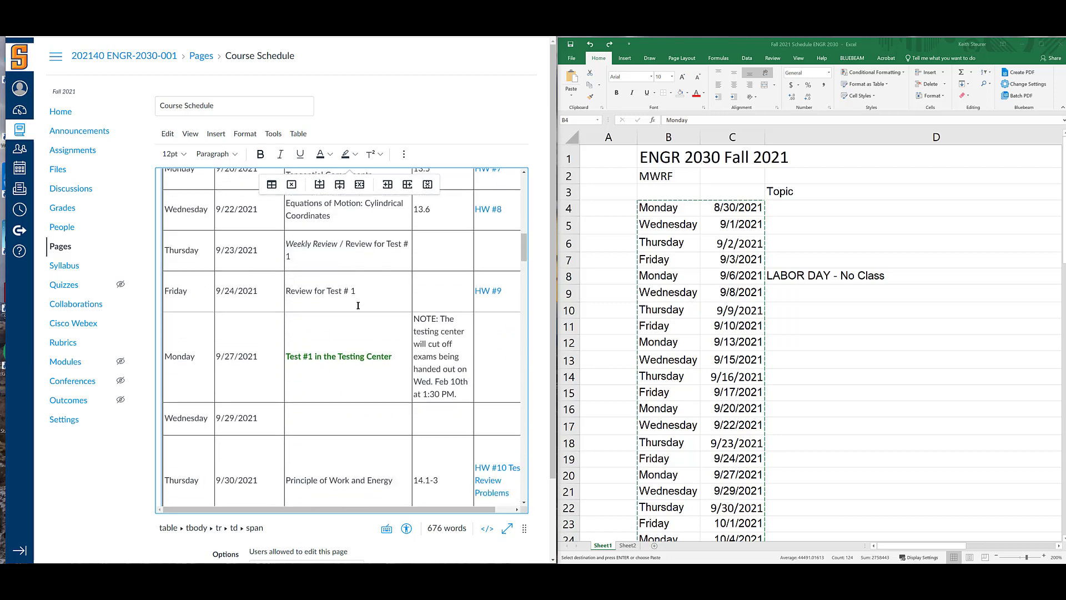
pyautogui.scroll(-6, 359, 305)
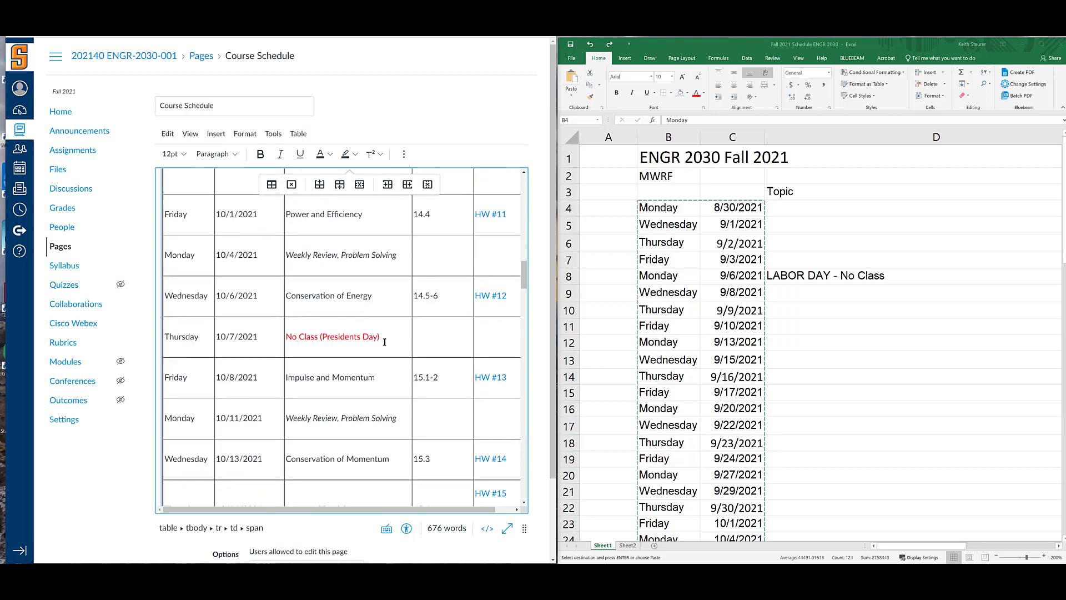
pyautogui.scroll(-5, 384, 342)
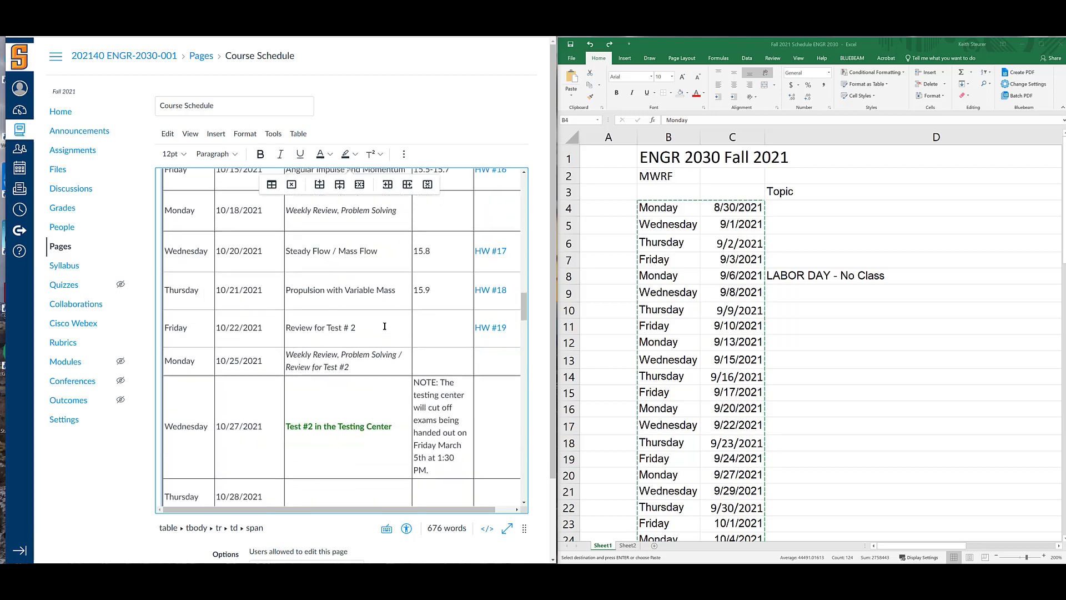
pyautogui.scroll(-2, 384, 326)
pyautogui.scroll(15, 382, 321)
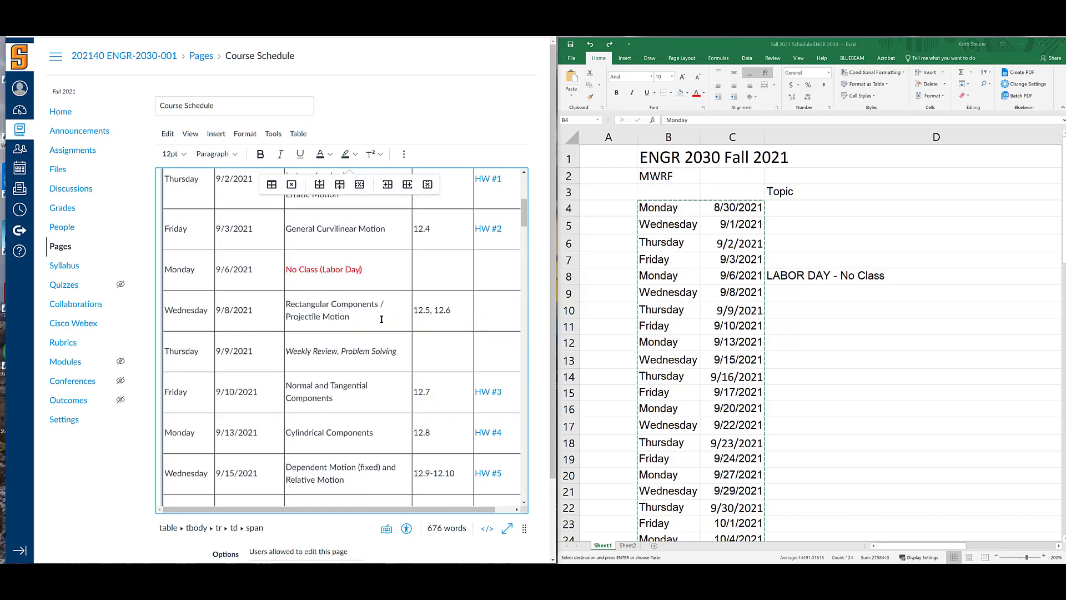
pyautogui.scroll(5, 382, 319)
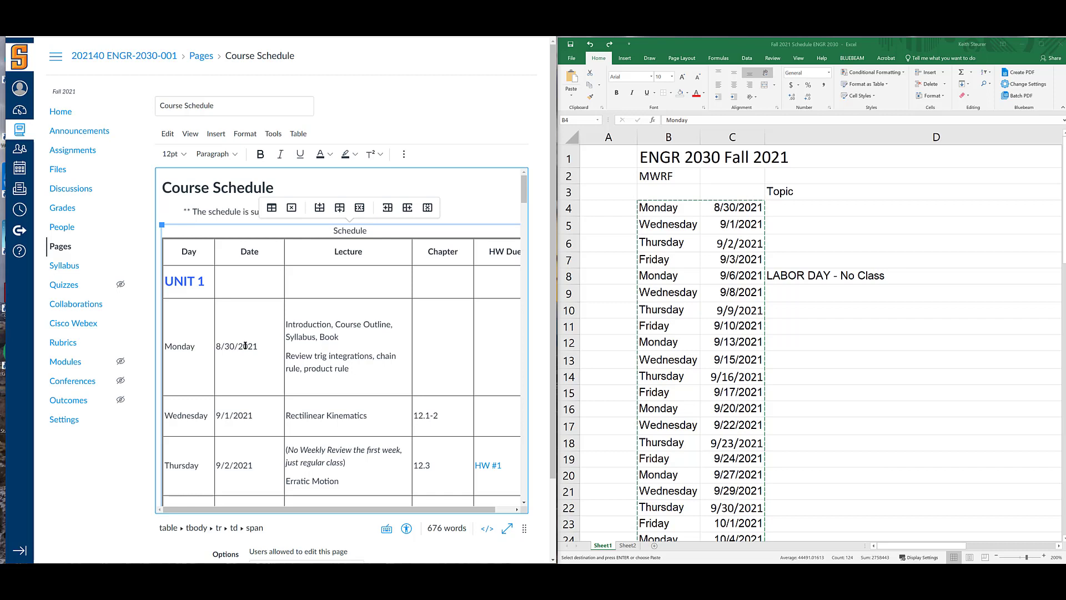
pyautogui.tripleClick(509, 461)
pyautogui.click(503, 414)
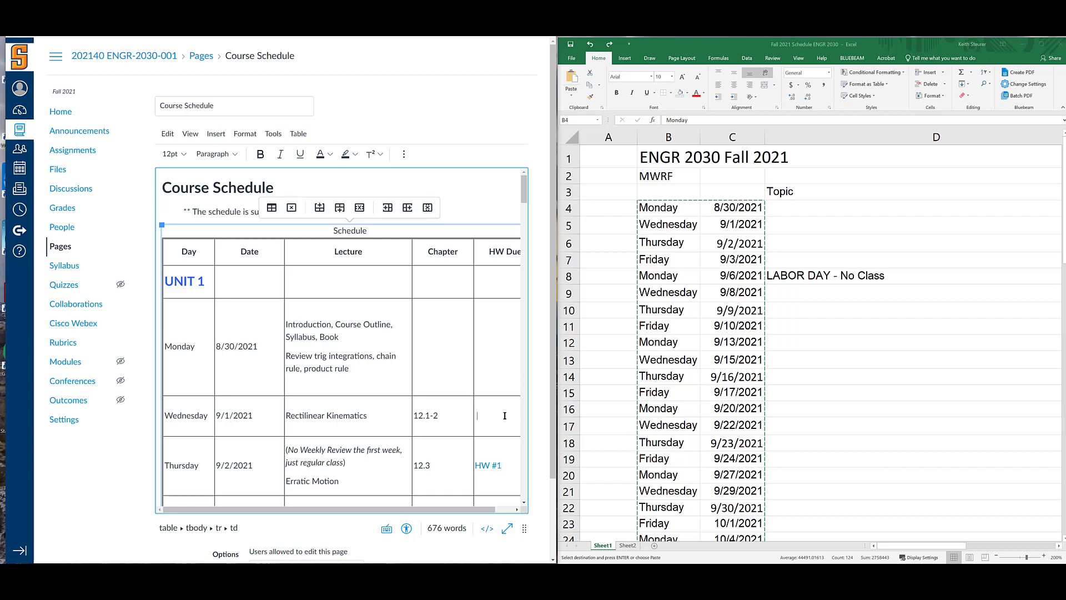